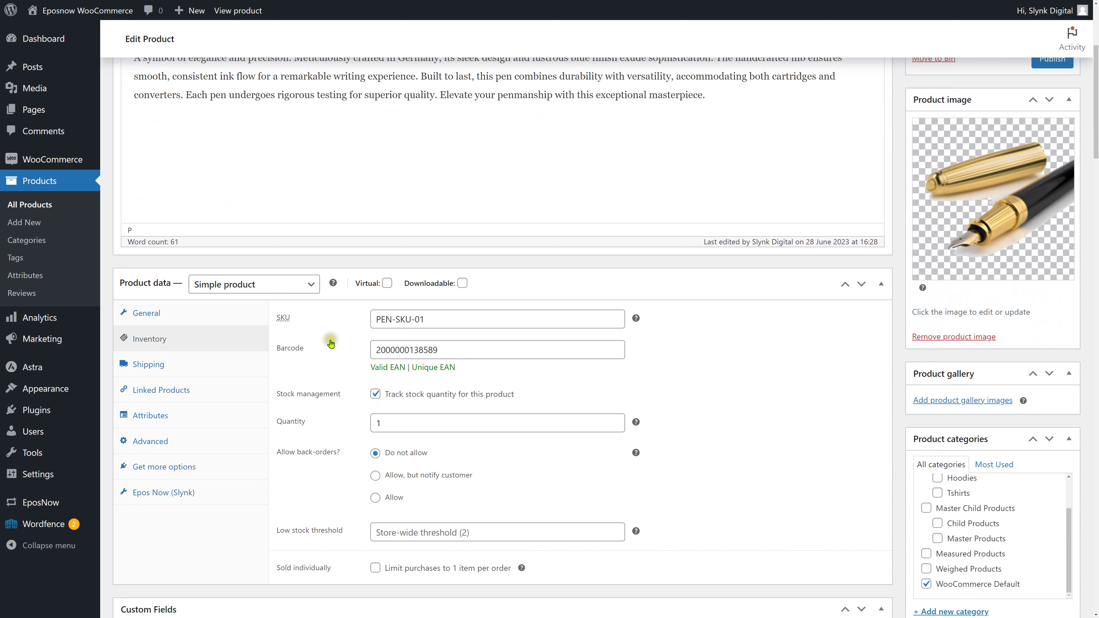
- Review the pen product's SKU and its Epos Now (Slynk) settings, including the EPN Product Name
left_click(422, 319)
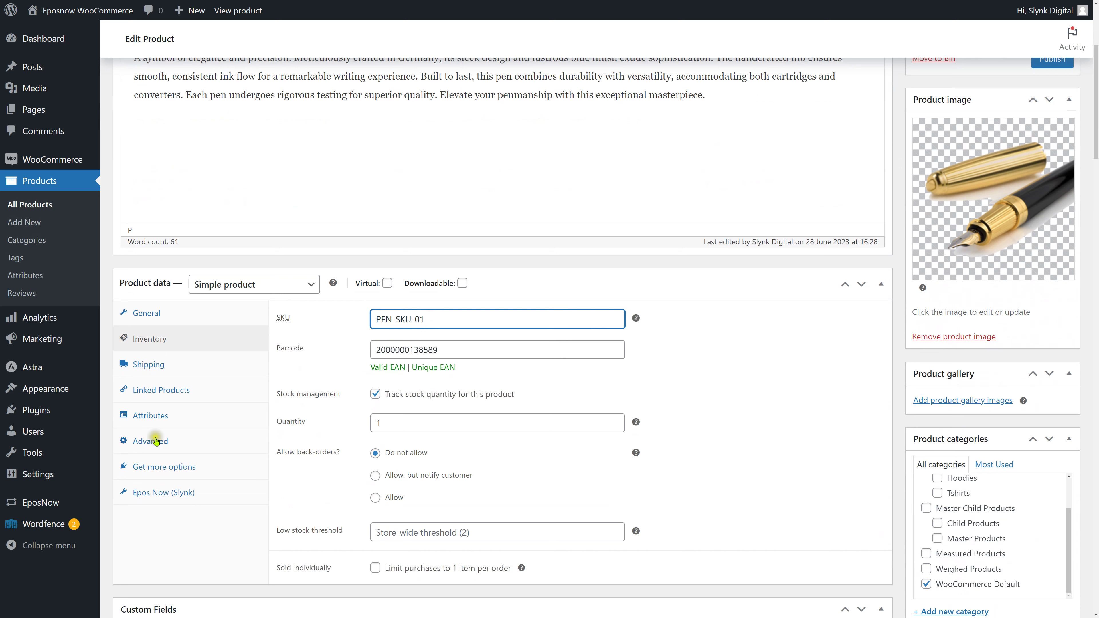
left_click(158, 495)
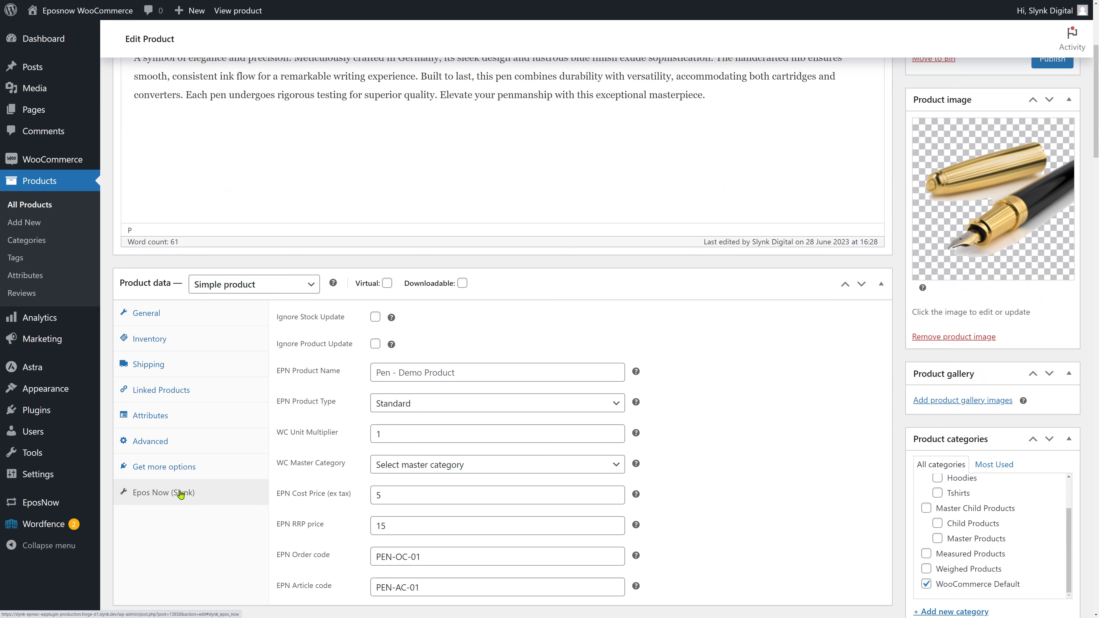
scroll(290, 447, "down", 2)
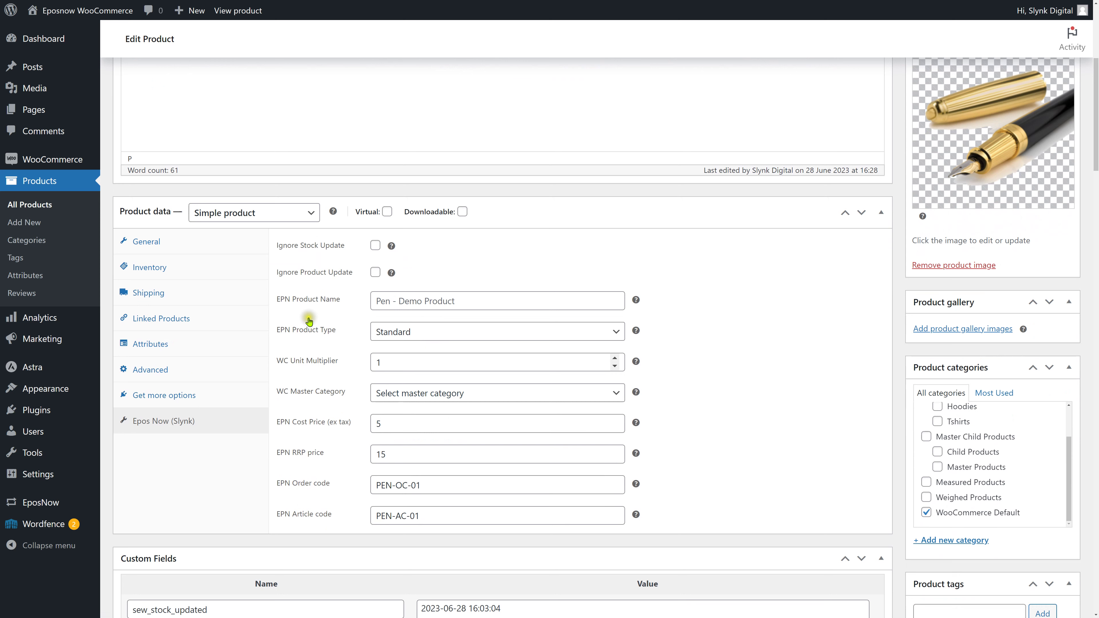
left_click(415, 299)
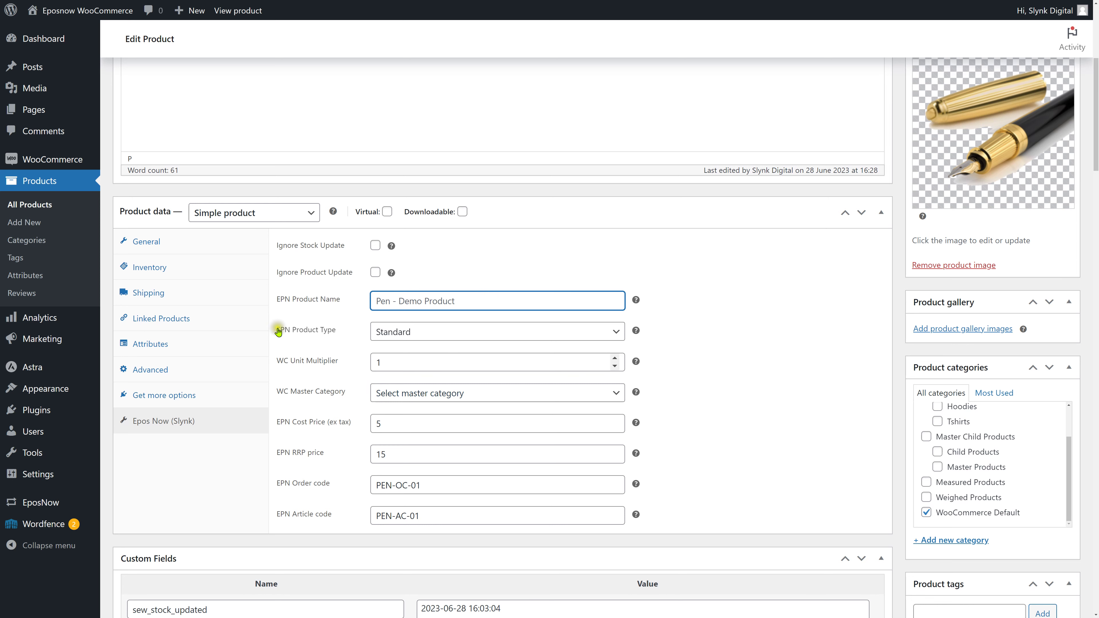
- Copy the SKU PEN-SKU-01 from the product's inventory data
left_click(168, 269)
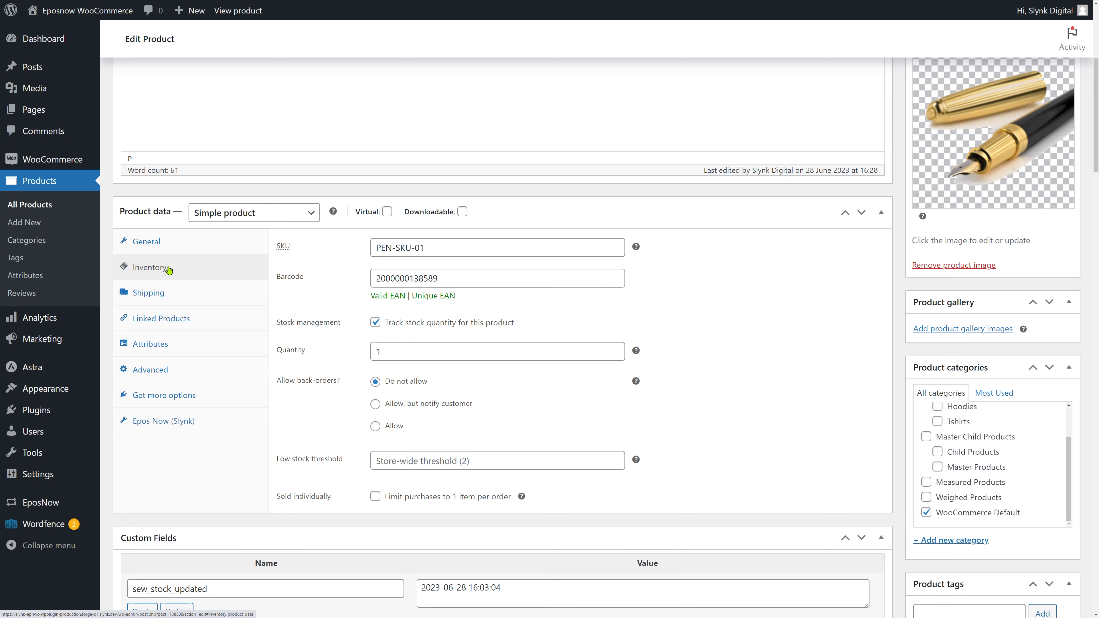
left_click_drag(430, 248, 377, 250)
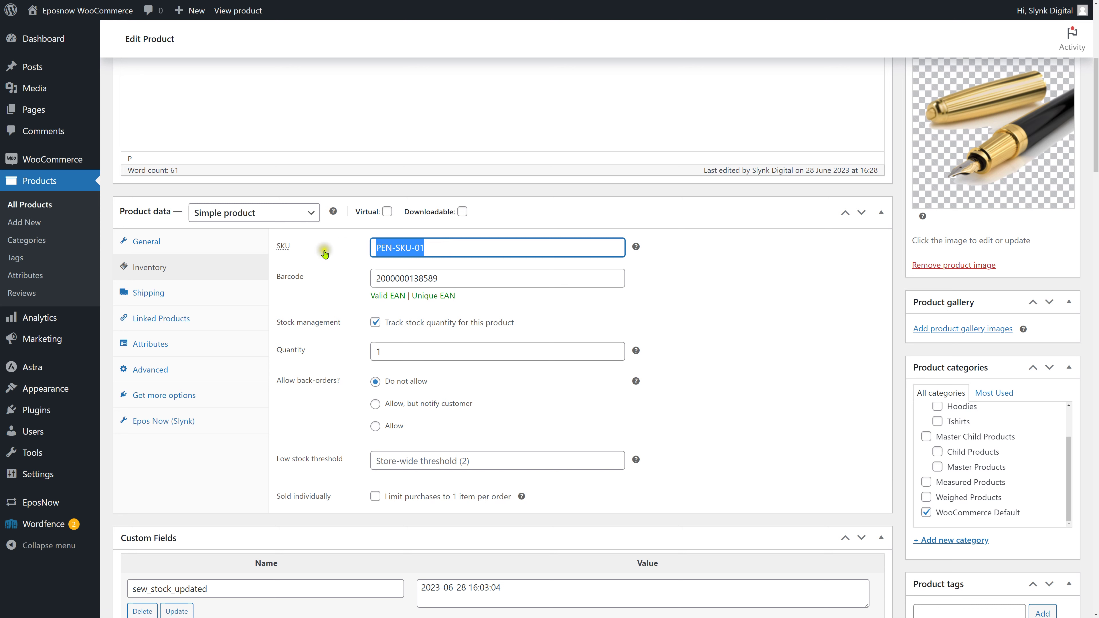
right_click(394, 248)
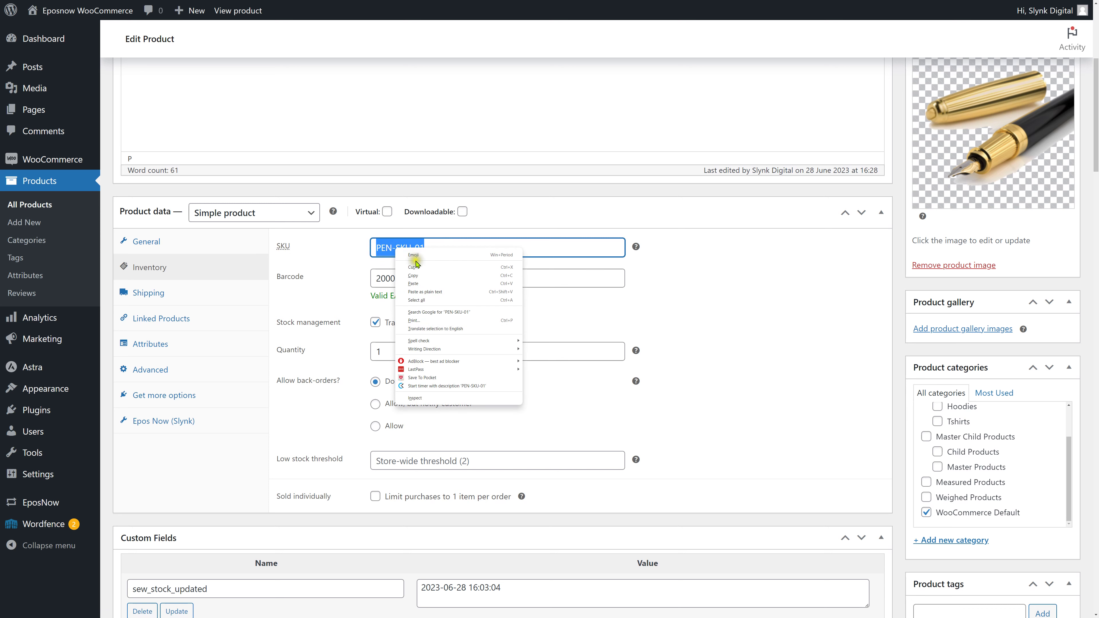
left_click(421, 276)
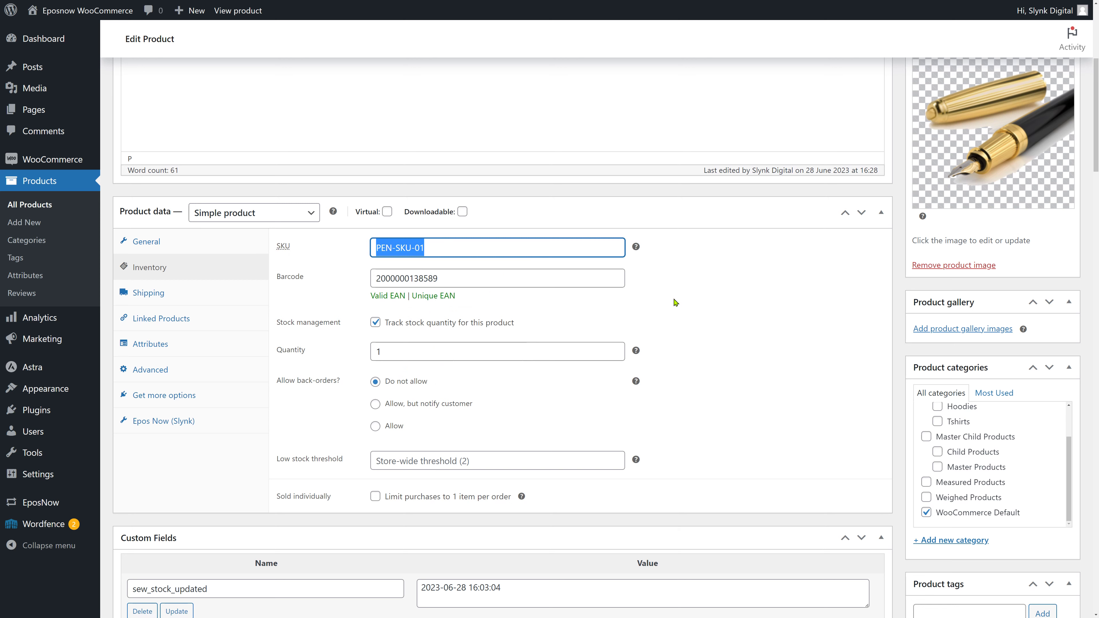
- Switch to the Epos Now Back Office and search the product list for PEN-SKU-01
key("ctrl+Tab")
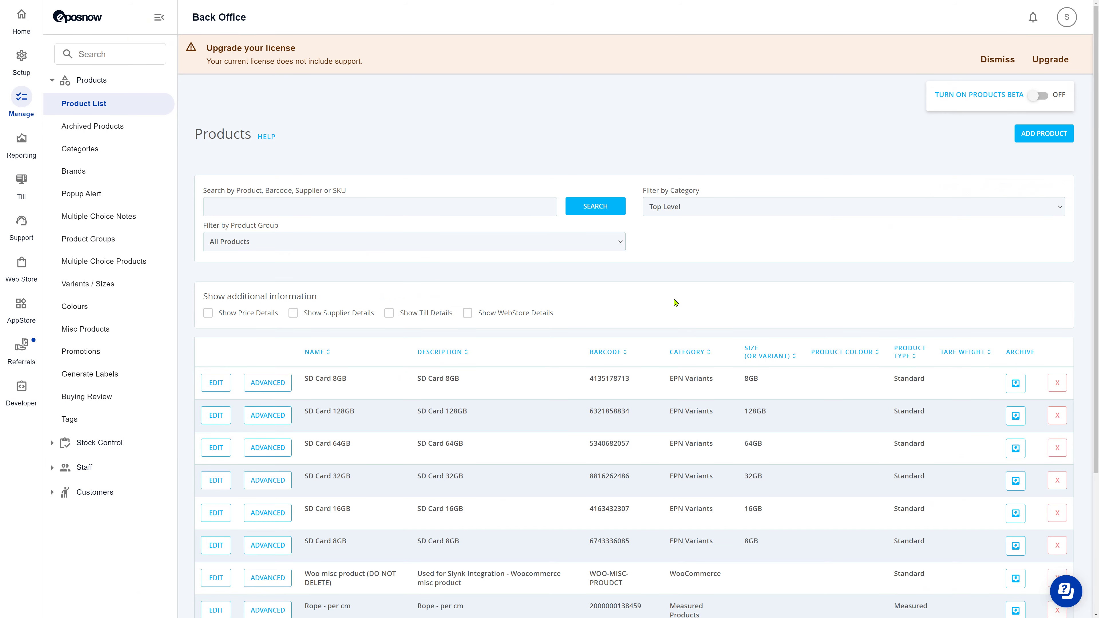
left_click(459, 204)
type("PEN-SKU-01")
left_click(582, 208)
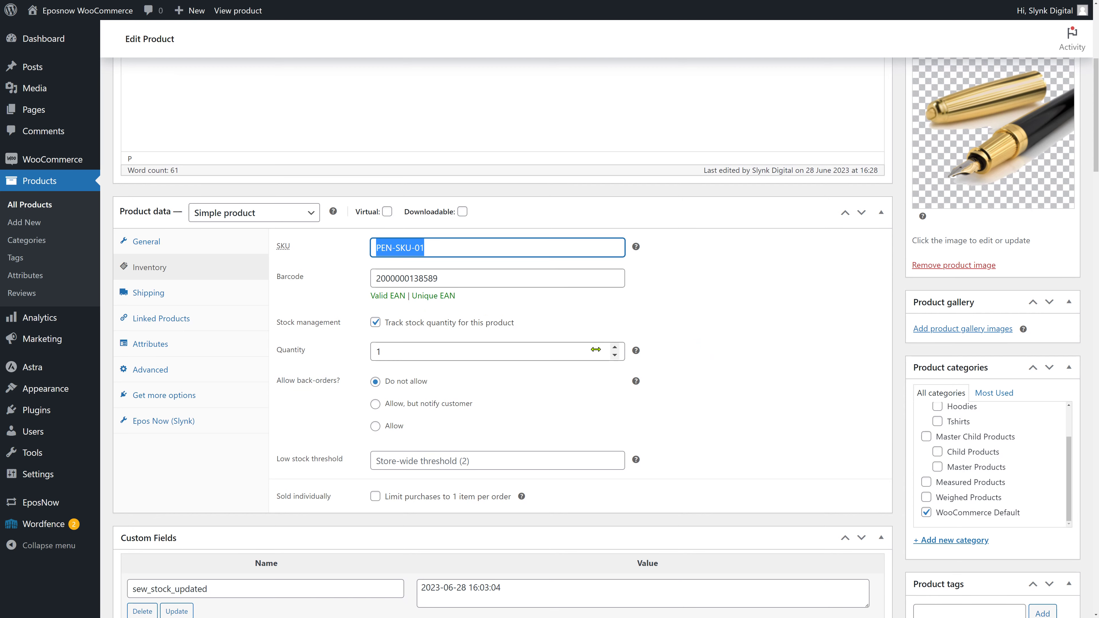
- Return to the WooCommerce product editor and publish the draft Pen - Demo Product
scroll(736, 359, "up", 1)
scroll(736, 359, "up", 5)
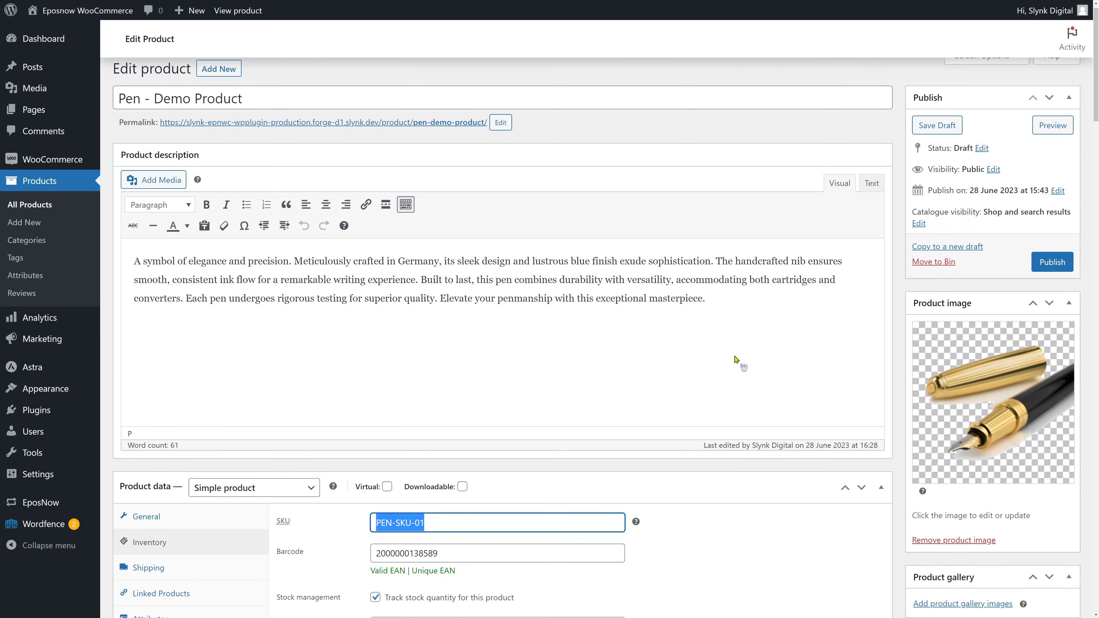
left_click(1040, 279)
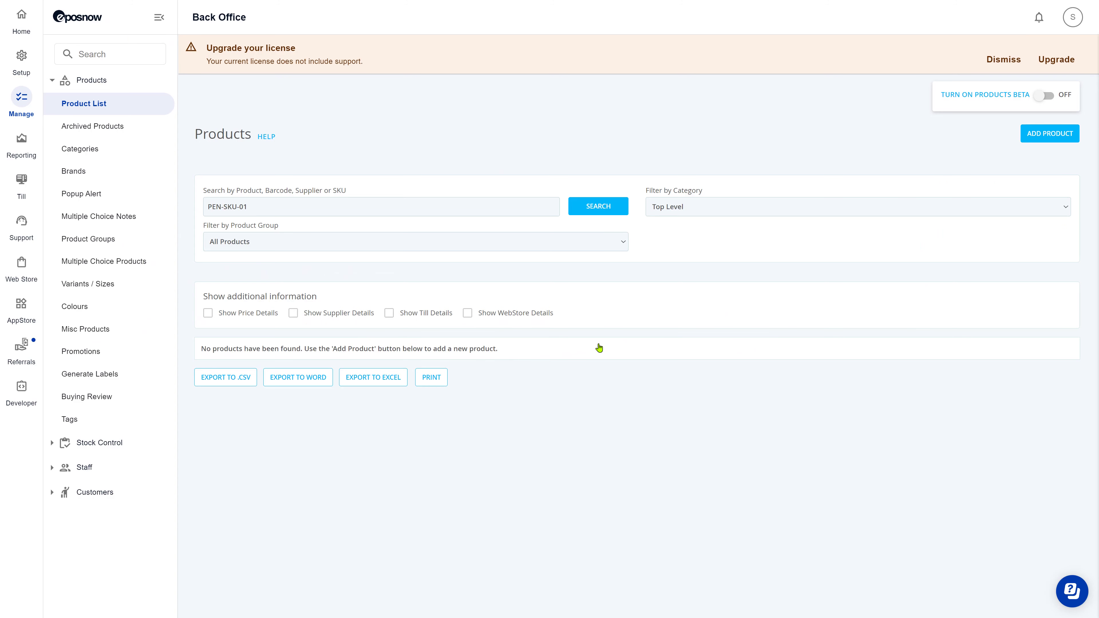
- Repeat the PEN-SKU-01 search in the Epos Now product list and view the price details, switching to the supplier details after that
left_click(598, 207)
left_click(594, 207)
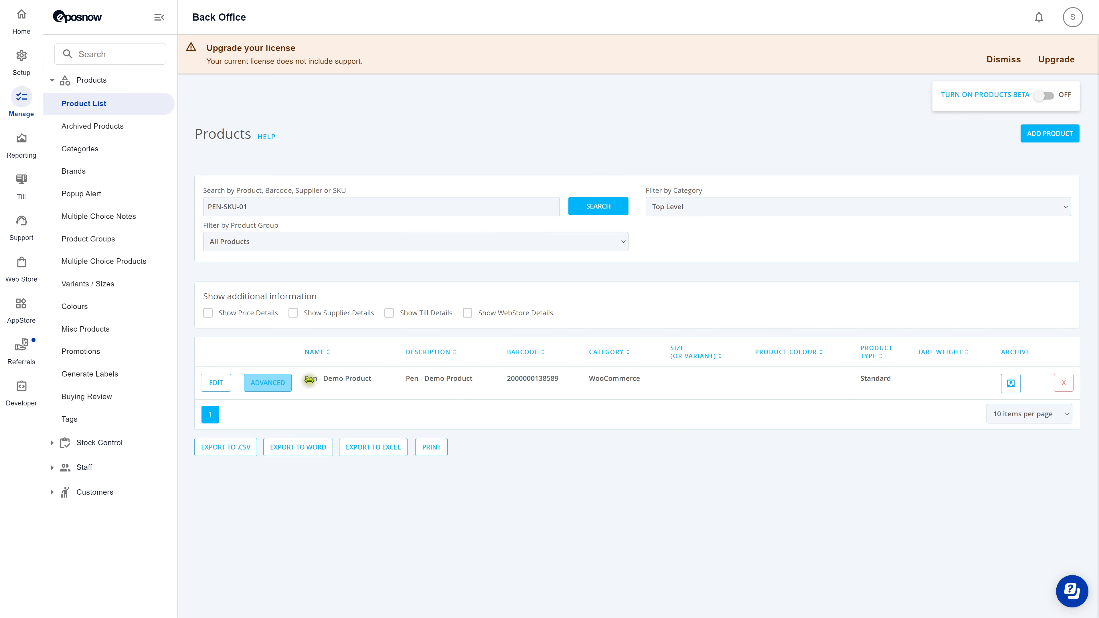
left_click(209, 313)
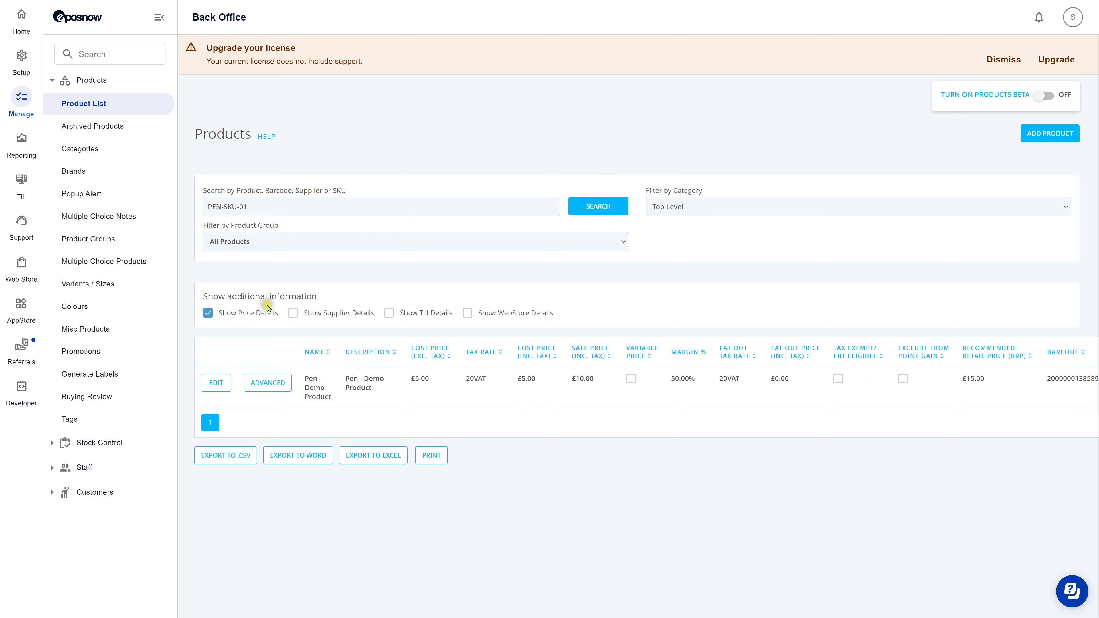
left_click(290, 313)
left_click(219, 313)
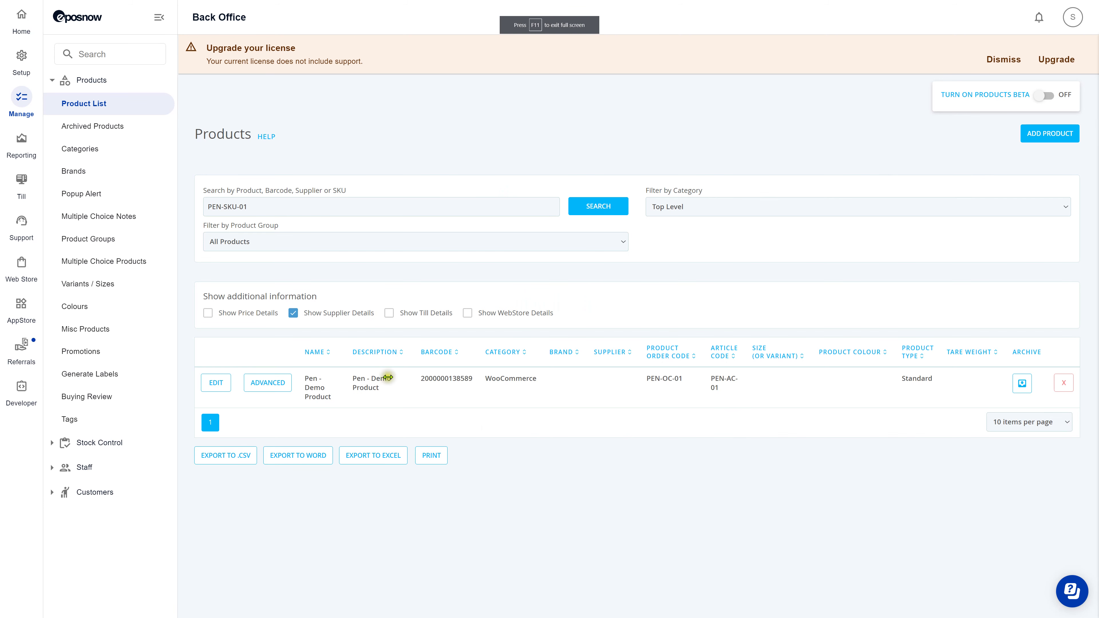
- In the pen product's advanced options, set the Main Store current stock to 10
left_click(277, 390)
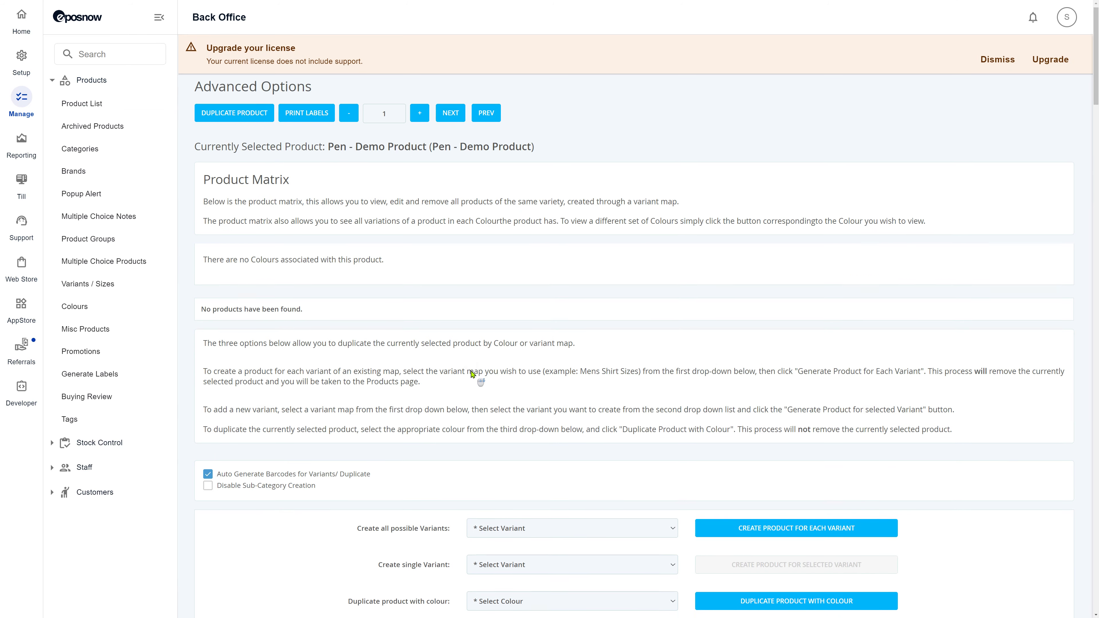
scroll(473, 374, "down", 20)
scroll(473, 374, "down", 15)
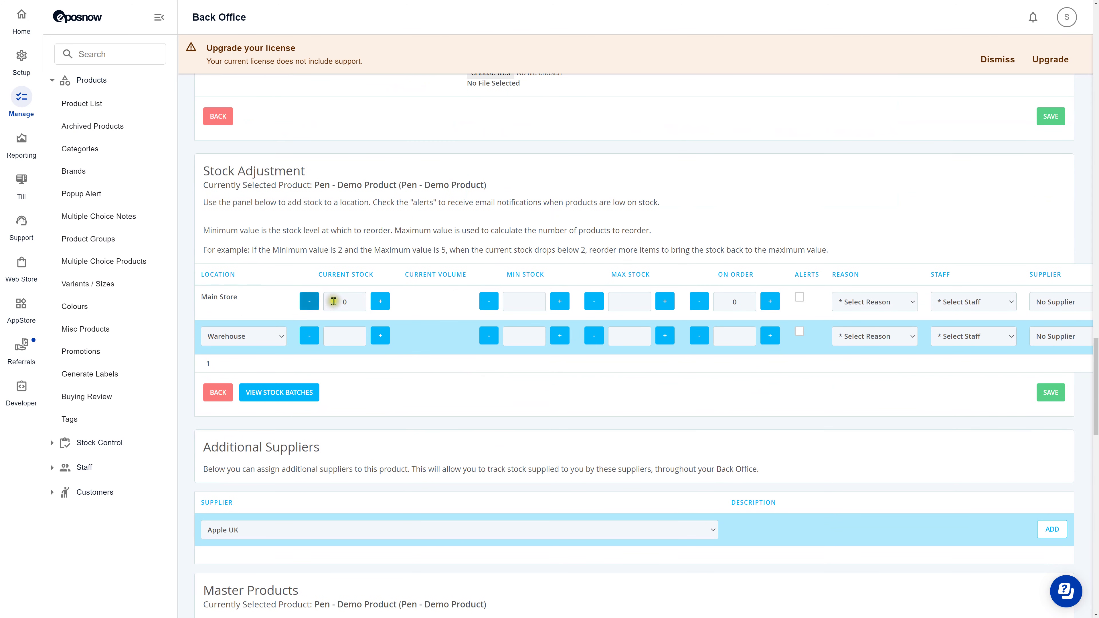
left_click_drag(346, 301, 360, 303)
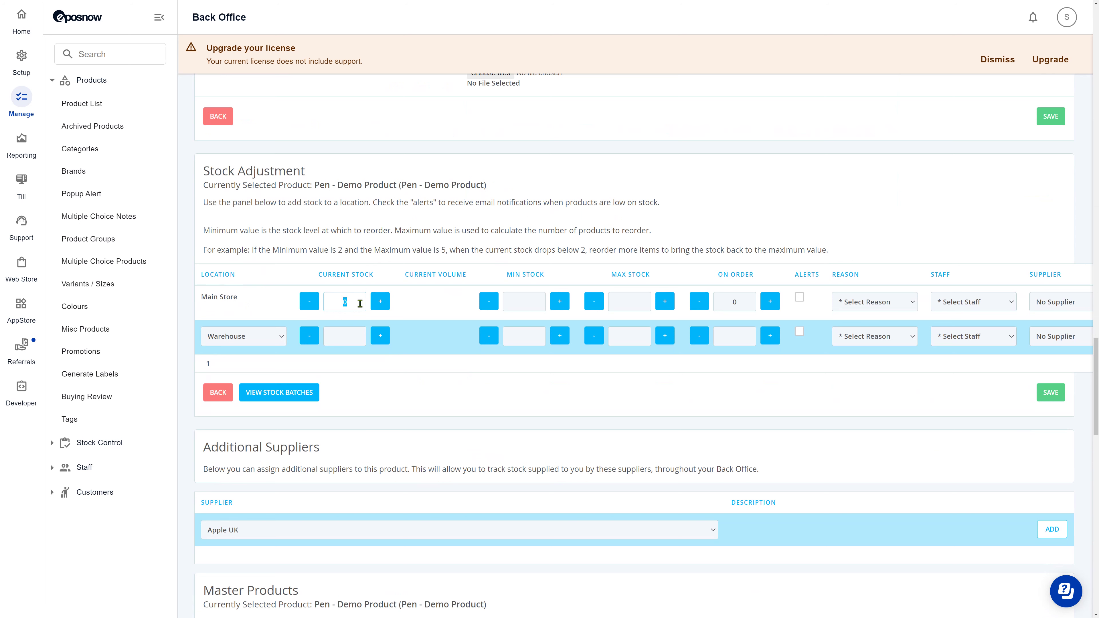
type("10")
- Give the Main Store stock adjustment the reason New Stock, assign a staff member and save it
left_click(903, 302)
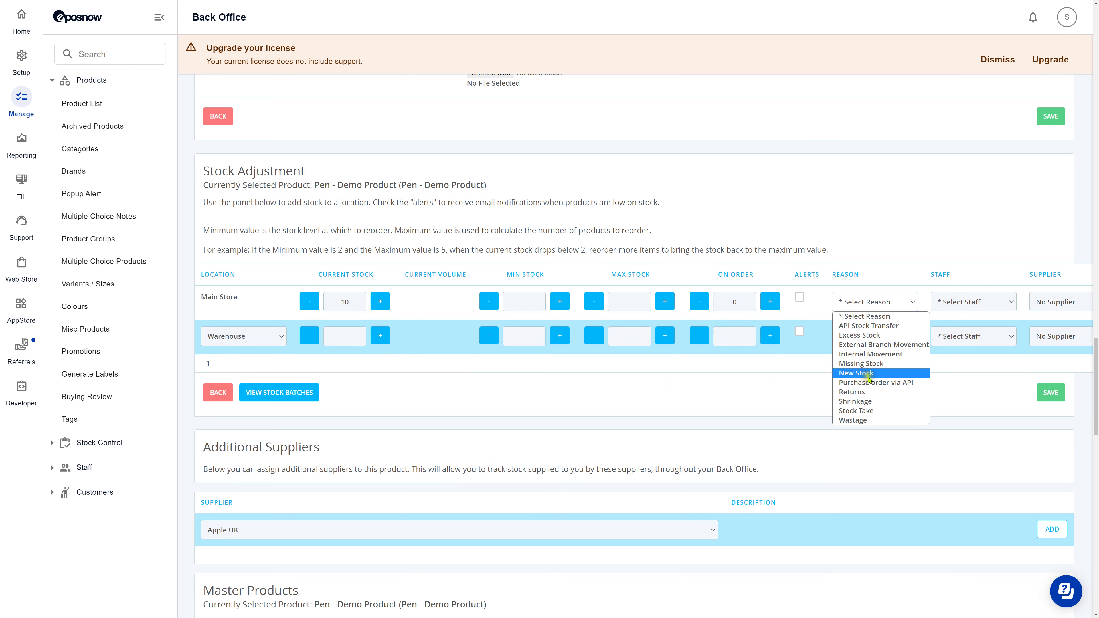
left_click(870, 379)
left_click(973, 302)
left_click(972, 327)
left_click(1039, 394)
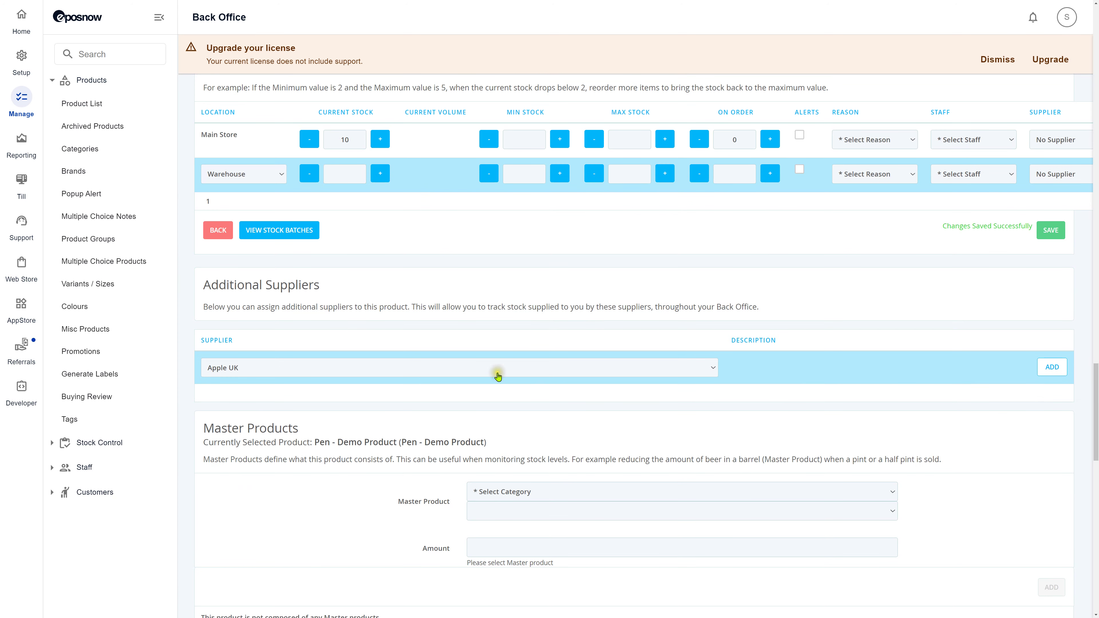
scroll(493, 346, "up", 2)
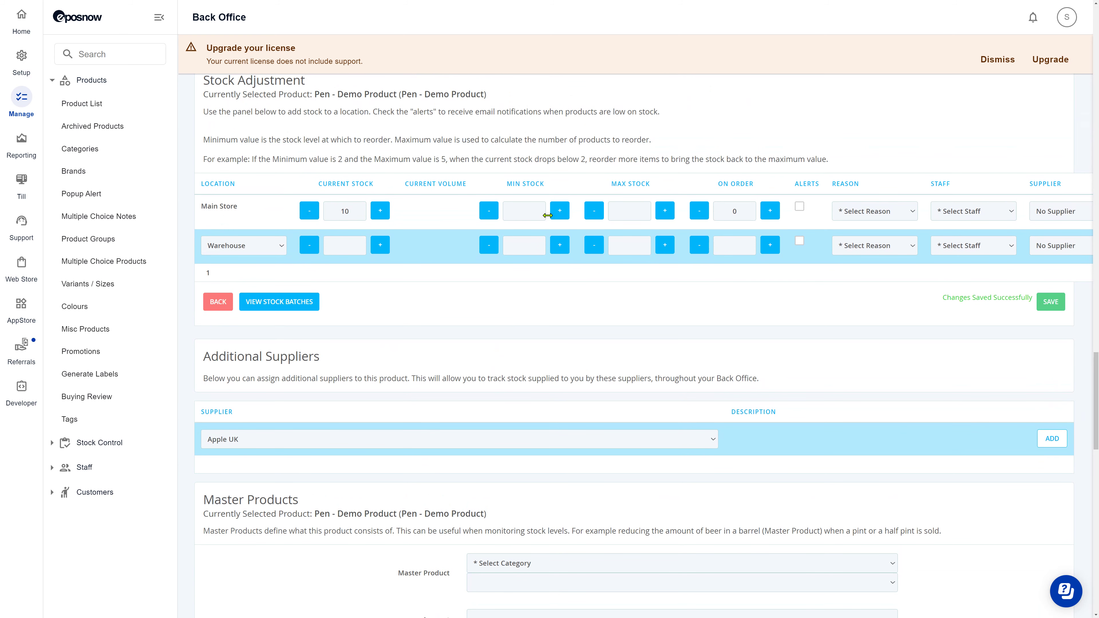
scroll(505, 279, "up", 1)
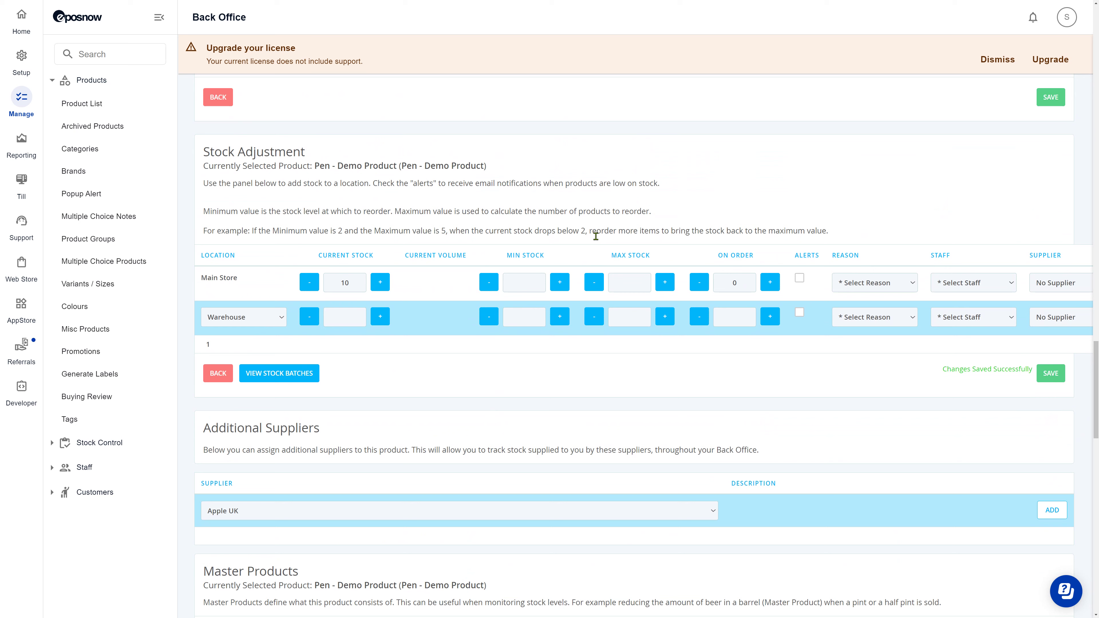
- Switch to the WooCommerce product page, reload it and check the pen's stock quantity in the inventory data
key("ctrl+Tab")
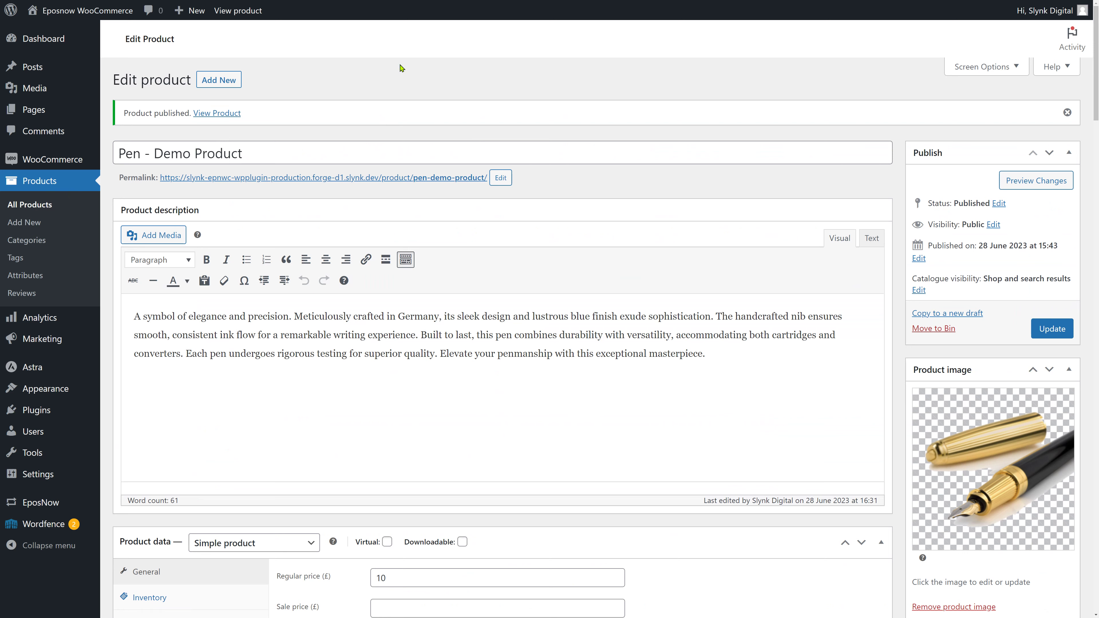
key("F5")
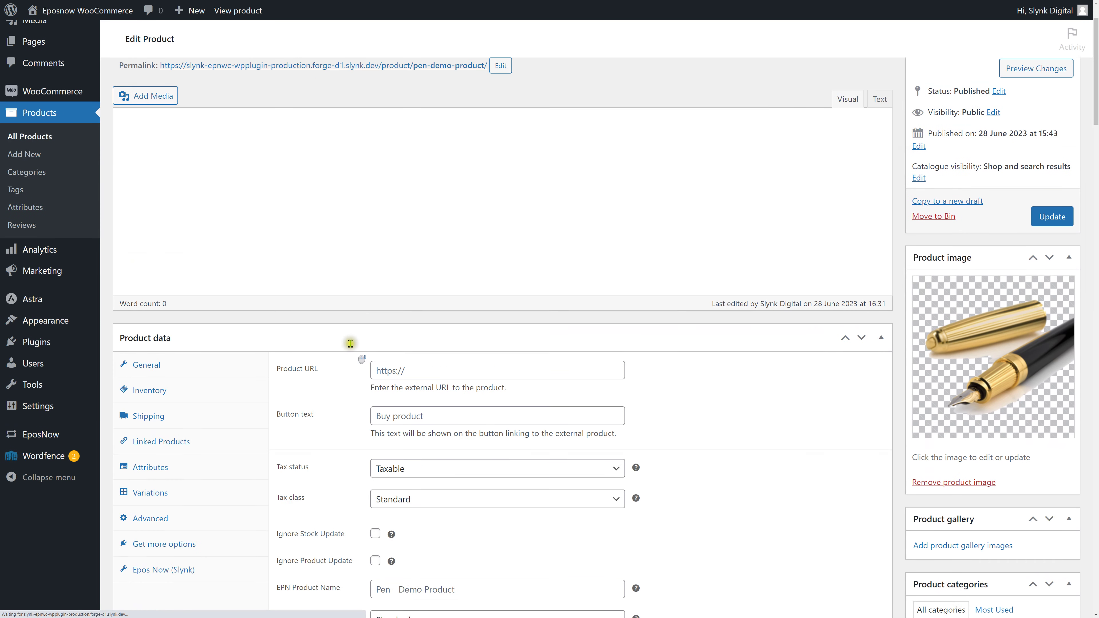
scroll(215, 341, "down", 3)
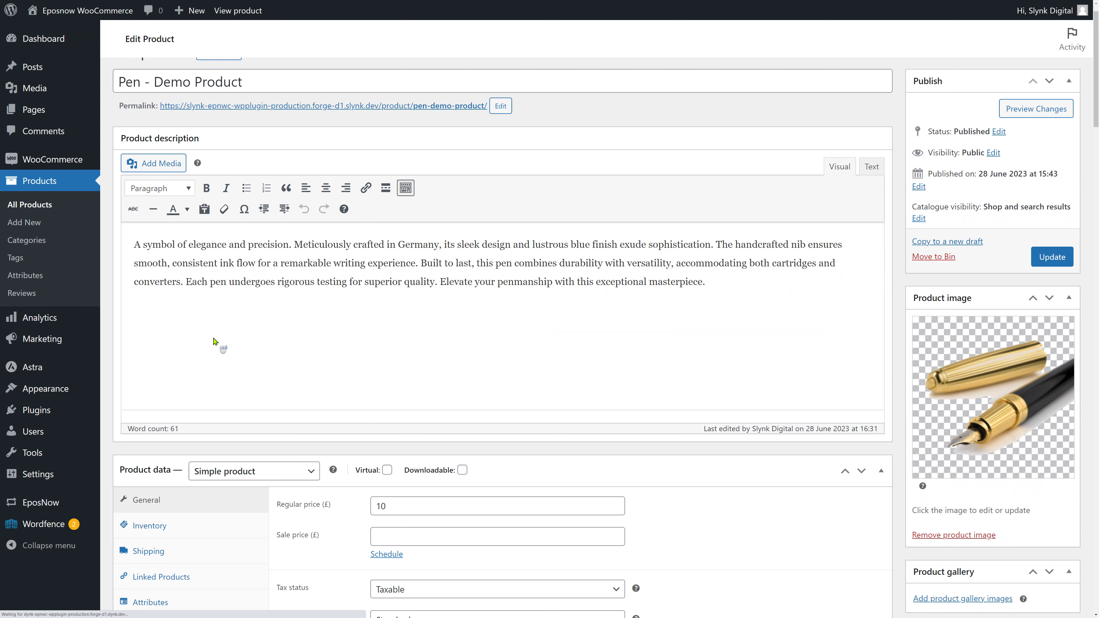
left_click(174, 417)
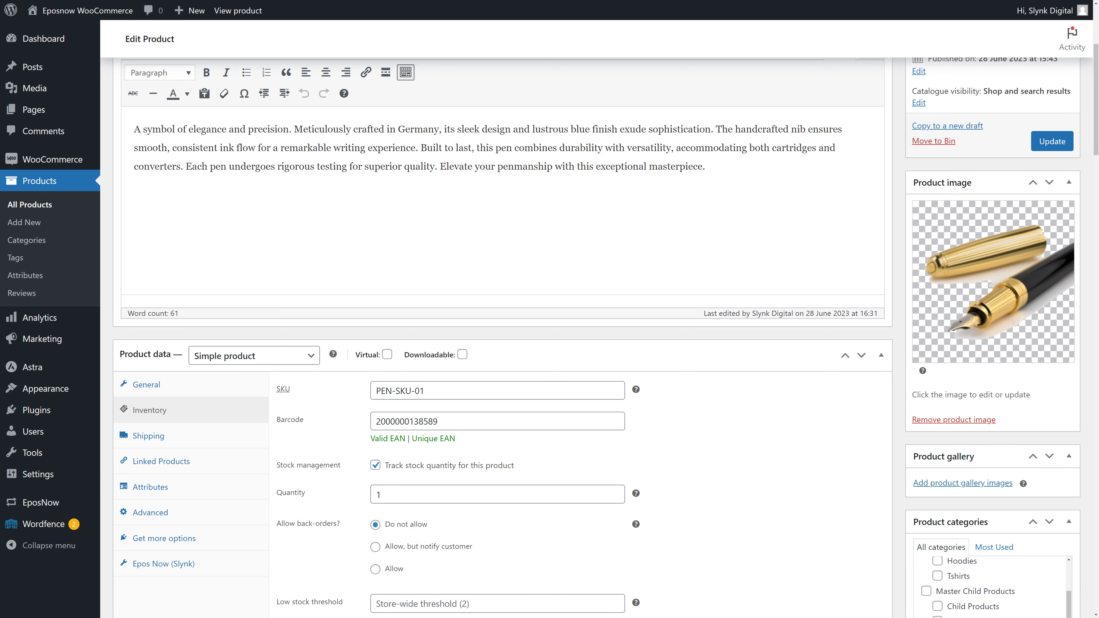
left_click(383, 229)
scroll(377, 333, "down", 1)
scroll(377, 333, "up", 2)
scroll(378, 333, "down", 2)
scroll(378, 336, "down", 1)
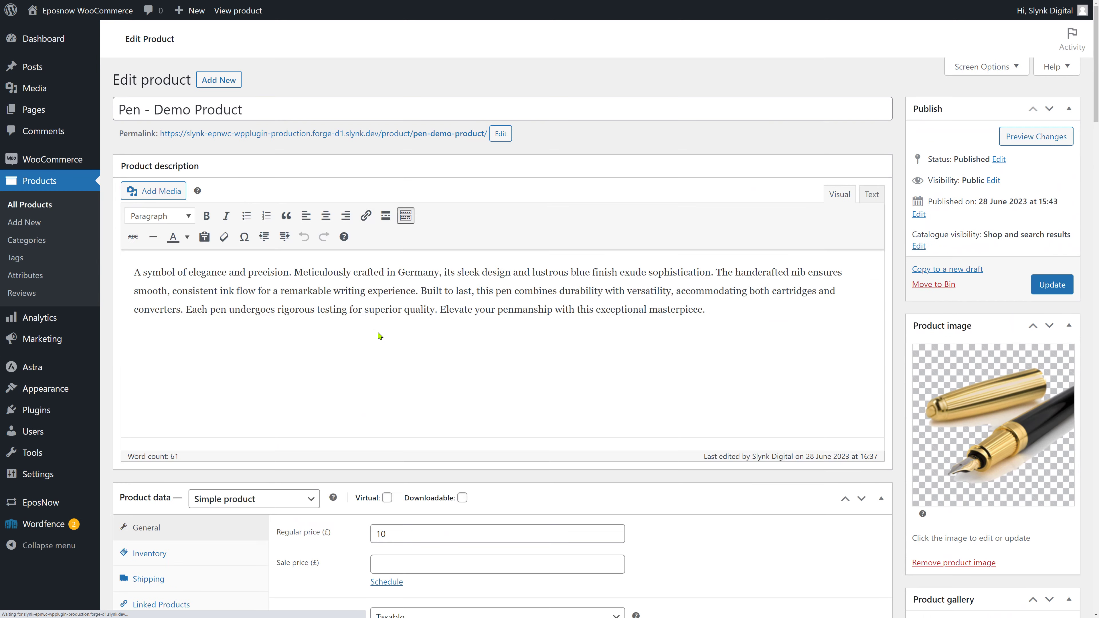
left_click(189, 342)
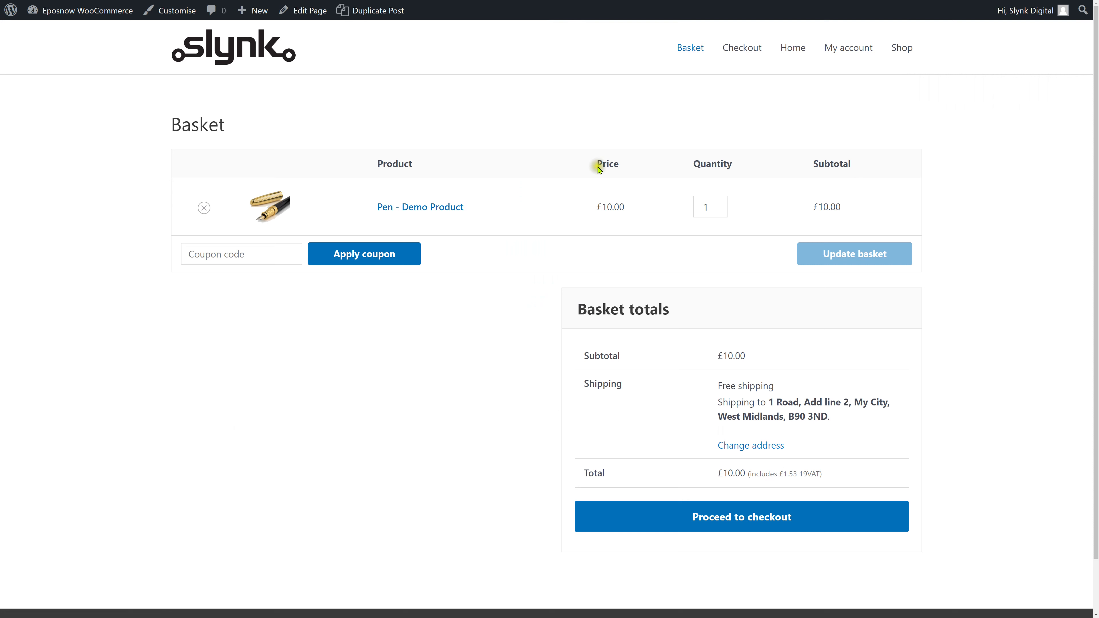
- Check out the basket containing the Pen - Demo Product, paying with the second saved Visa card, and place the order
left_click(746, 527)
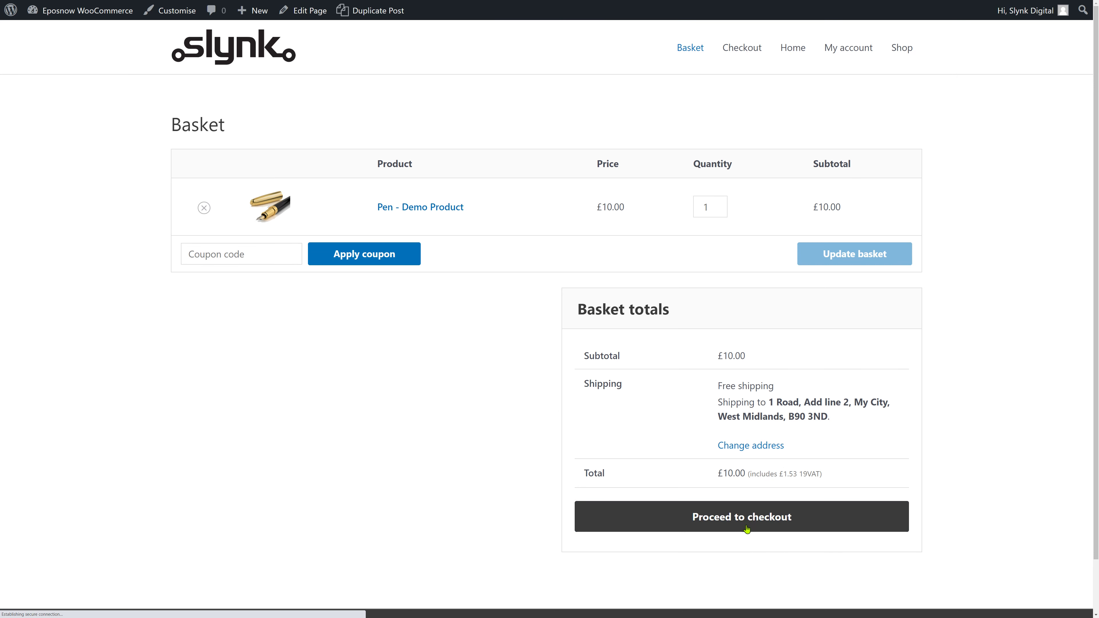
scroll(766, 434, "down", 2)
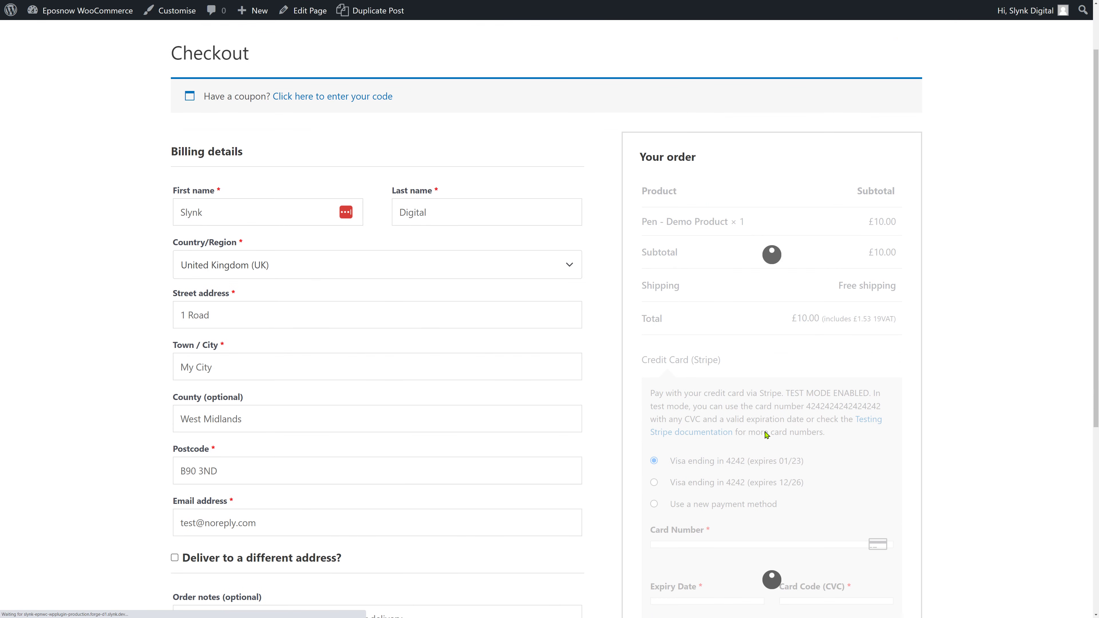
scroll(735, 433, "down", 2)
left_click(654, 411)
scroll(912, 454, "down", 2)
left_click(773, 478)
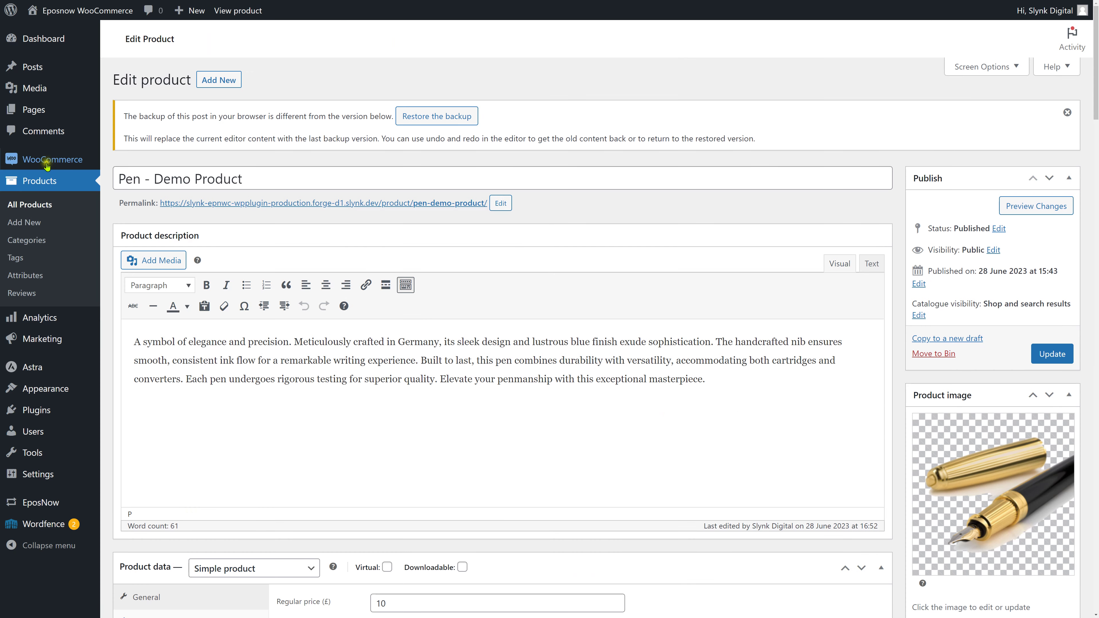
- Open the WooCommerce orders list and refresh it to check the new order's status and EposNow ID
mouse_move(41, 160)
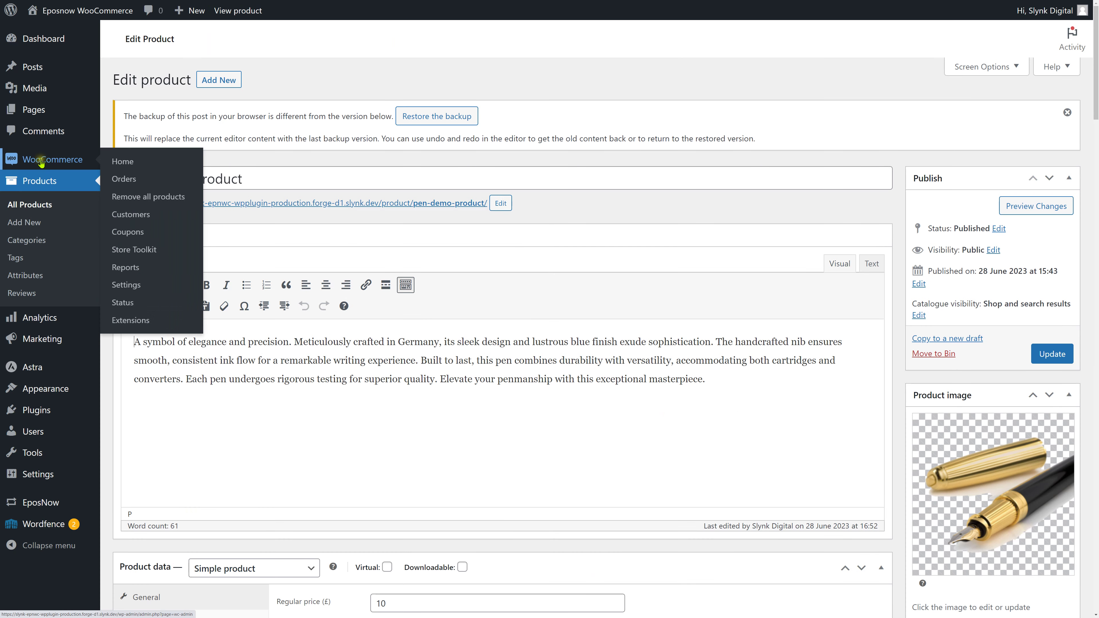
left_click(129, 181)
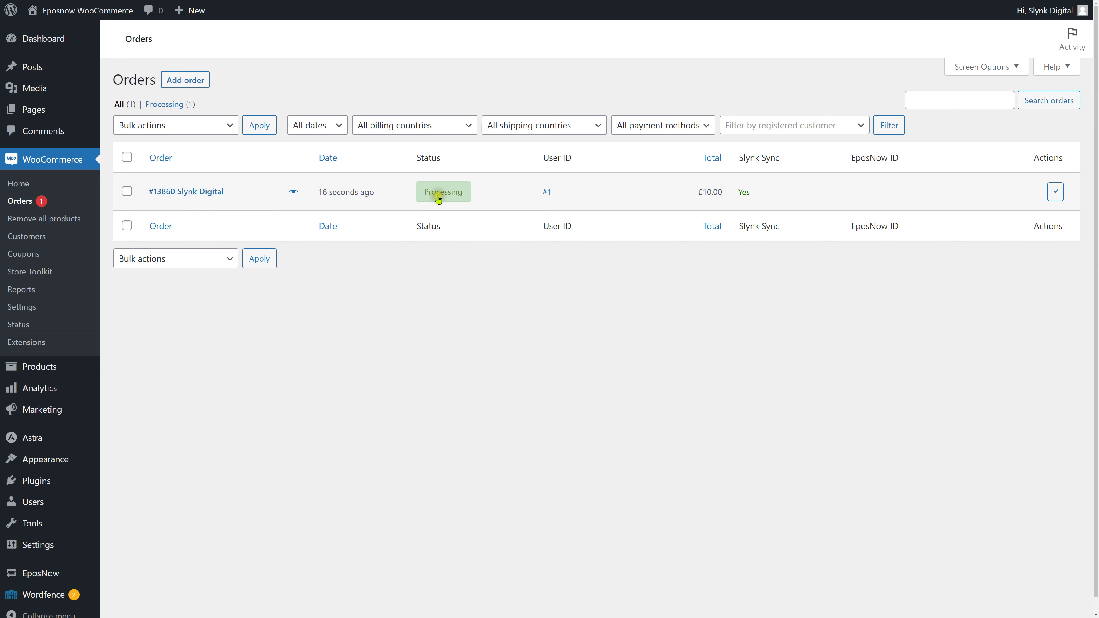
mouse_move(449, 202)
key("F5")
- Switch to the Epos Now Back Office, list the completed transactions for 28 June 2023 and examine the WooCommerce sale's items
key("ctrl+Tab")
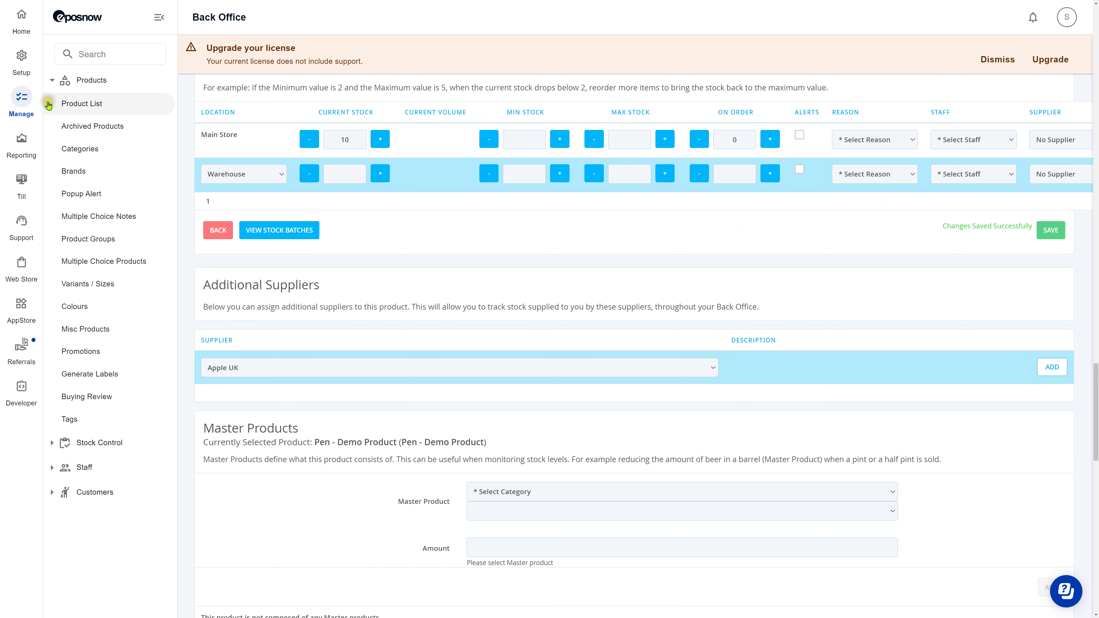
left_click(22, 139)
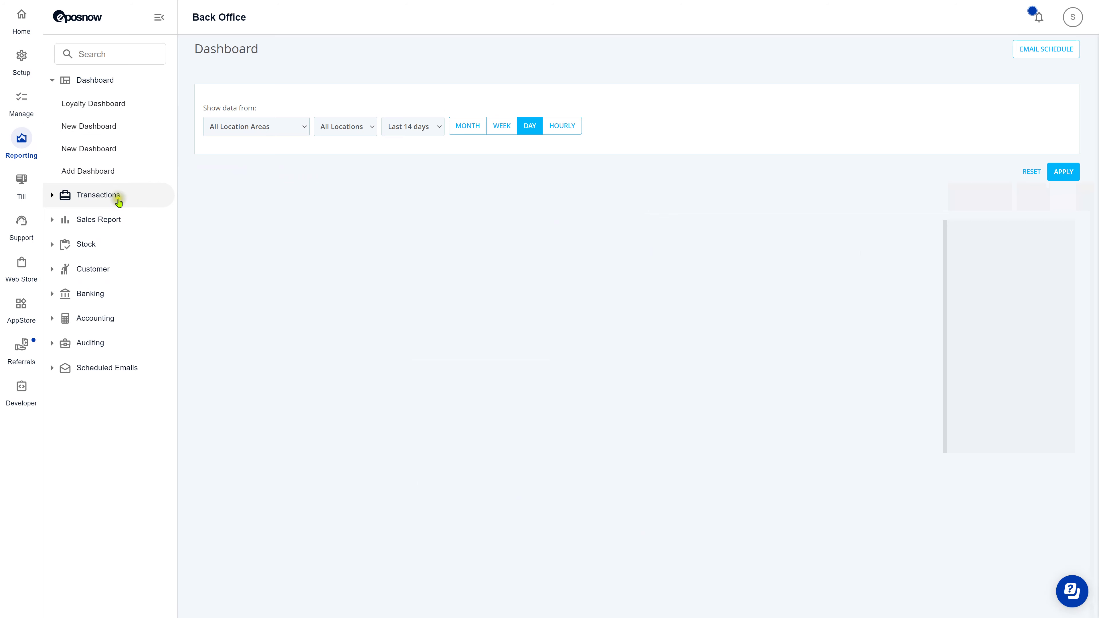
left_click(117, 197)
left_click(107, 217)
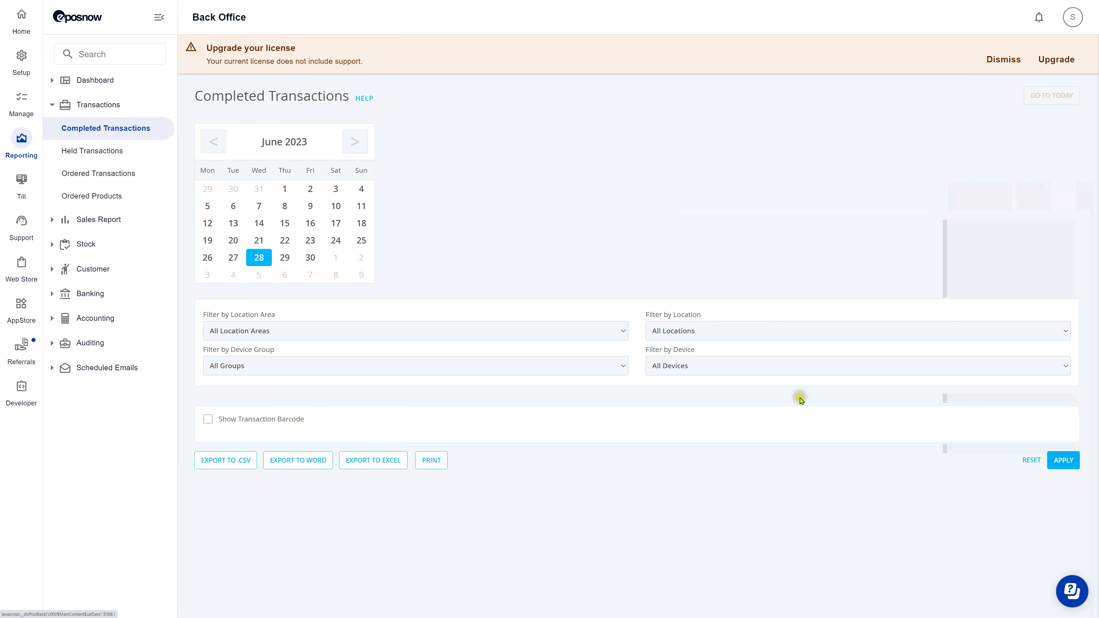
left_click(1072, 465)
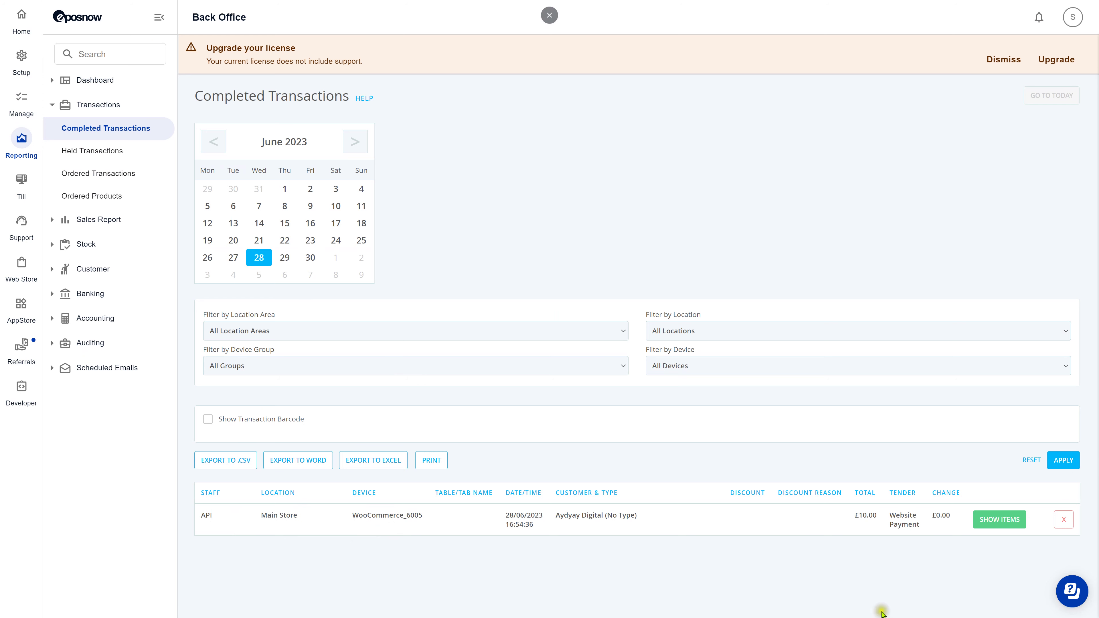
left_click(1003, 522)
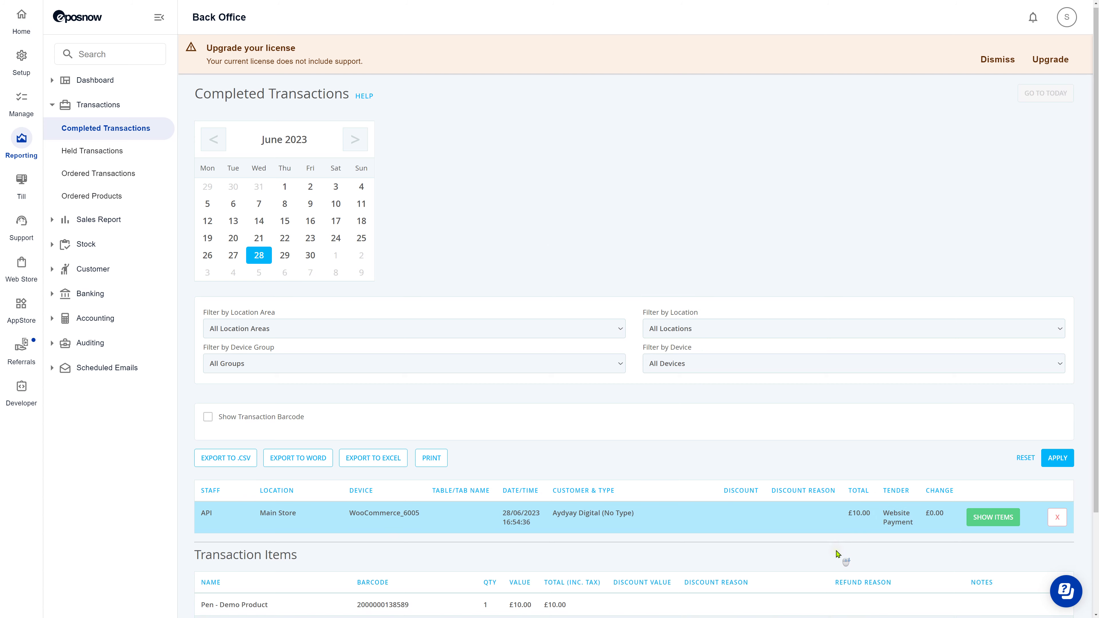
scroll(840, 556, "down", 3)
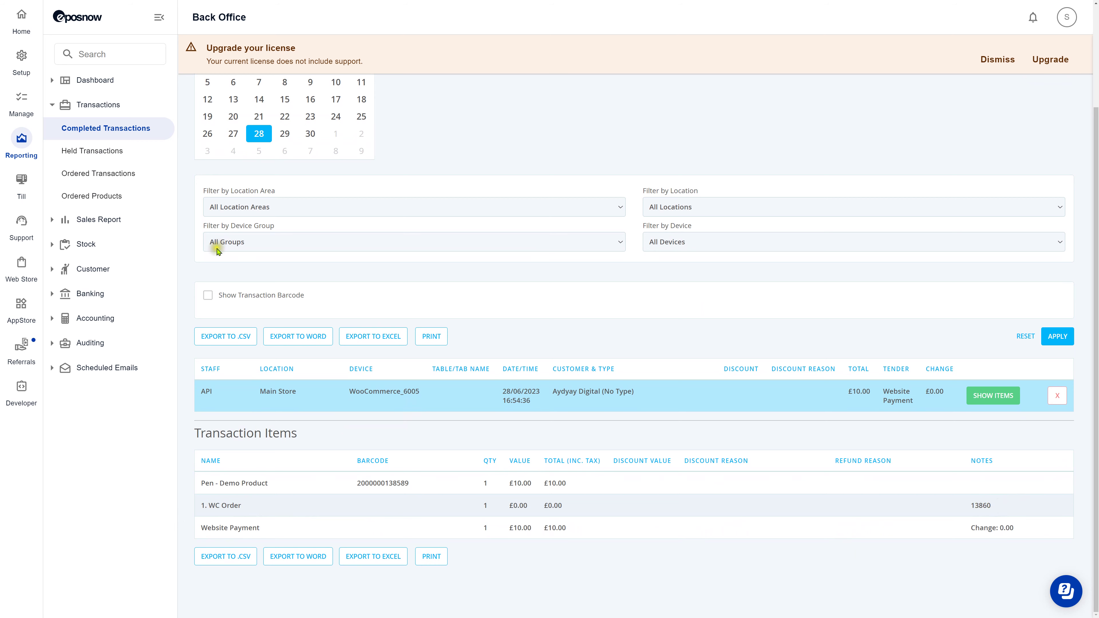
- Open the advanced options of Pen - Demo Product from the product list and check its Main Store stock level after the sale
left_click(34, 112)
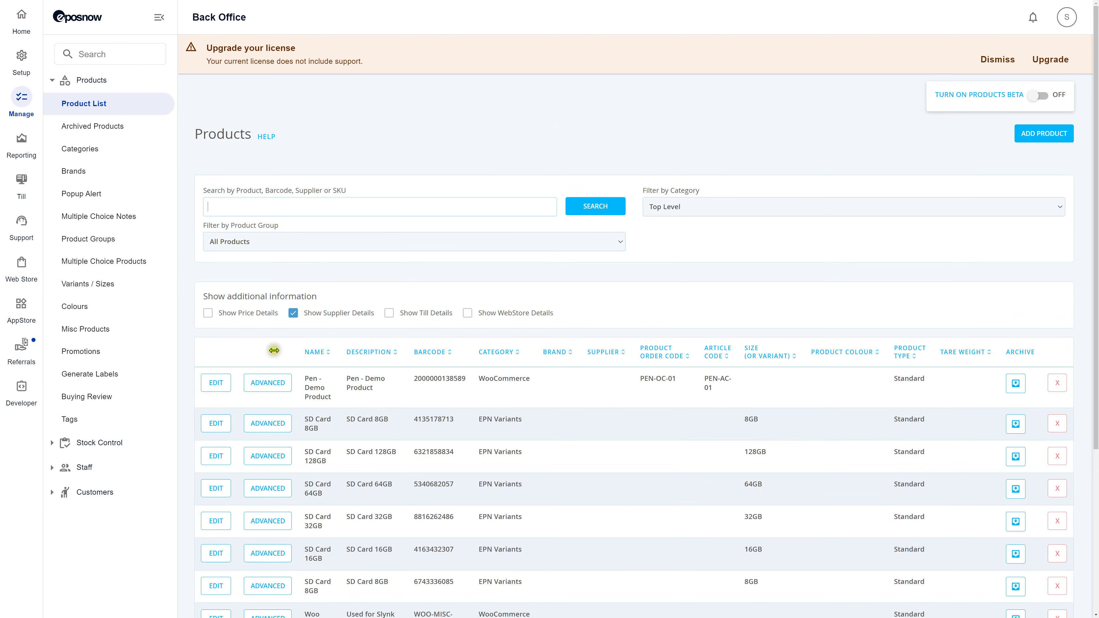
left_click(272, 388)
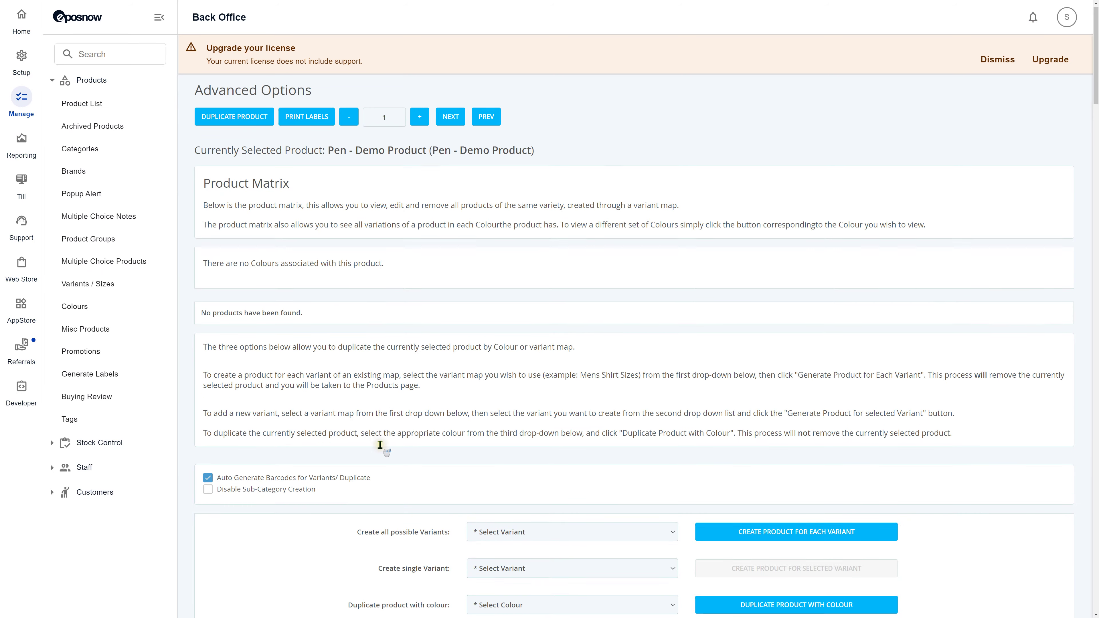
scroll(380, 445, "down", 4)
scroll(380, 445, "down", 8)
scroll(380, 445, "down", 20)
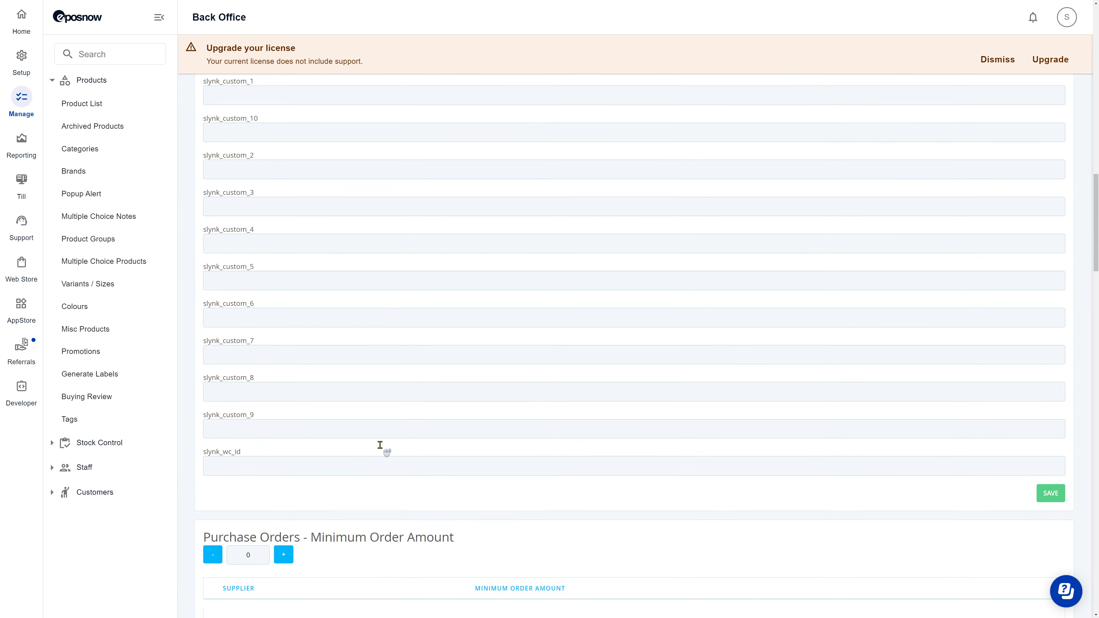
scroll(379, 445, "down", 10)
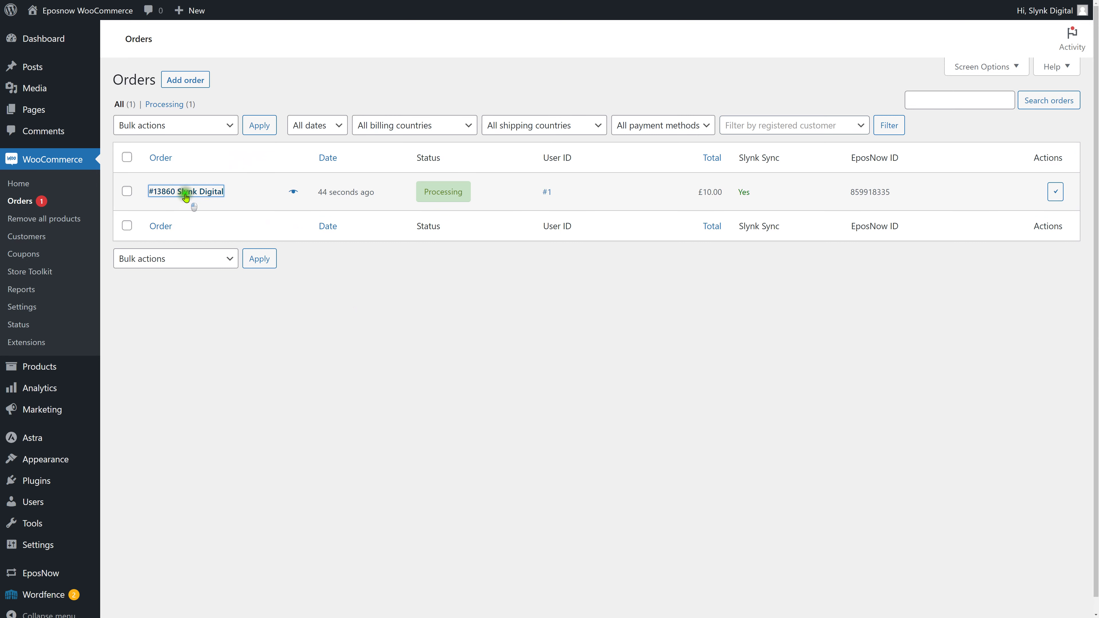
- Open the pen order in WooCommerce and manually refund one Pen - Demo Product for £10.00, restocking the refunded item
left_click(185, 194)
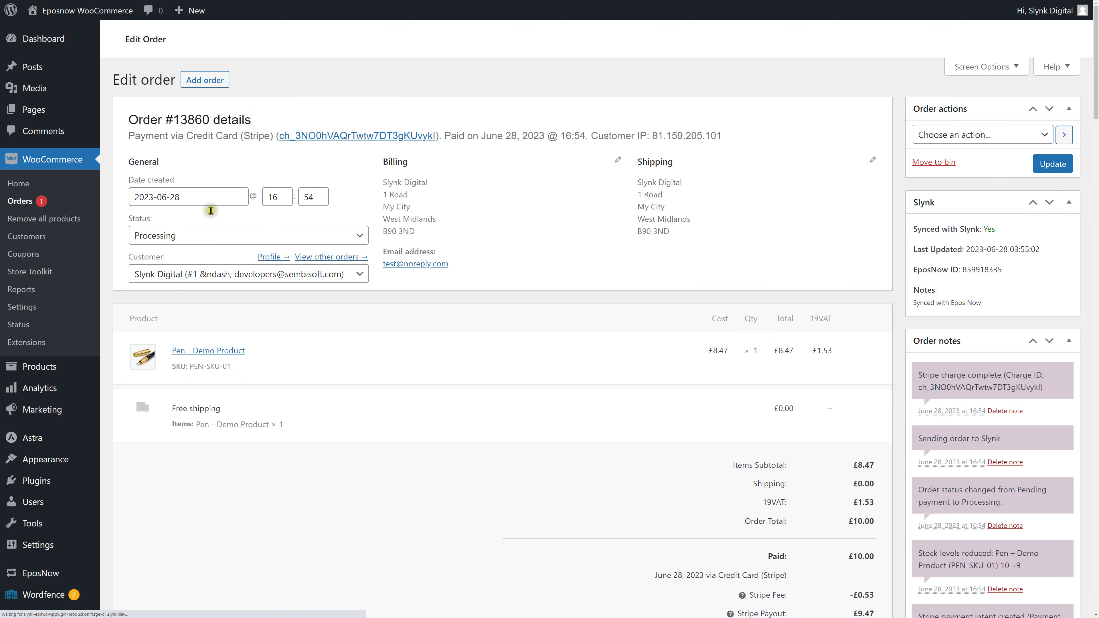
scroll(679, 377, "down", 5)
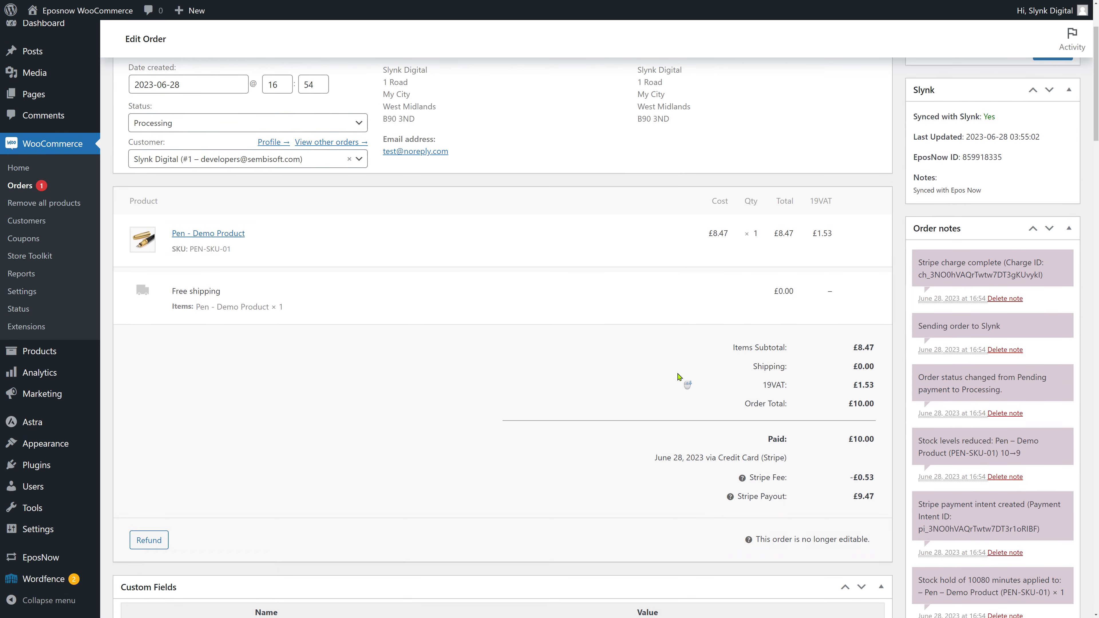
left_click(149, 366)
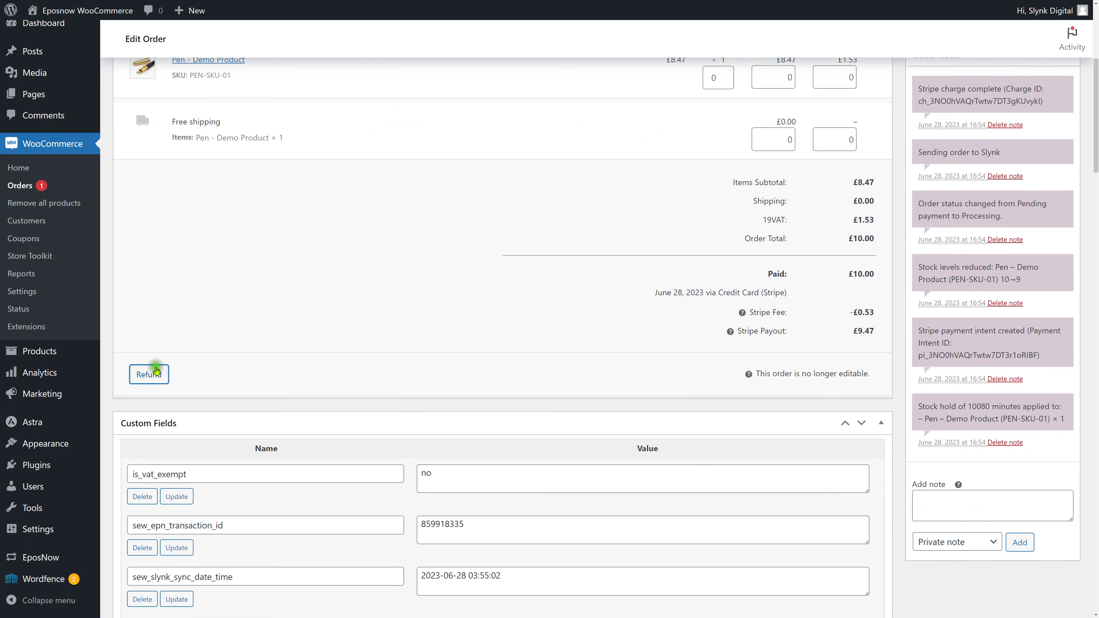
scroll(735, 193, "up", 1)
scroll(738, 193, "up", 2)
left_click(726, 180)
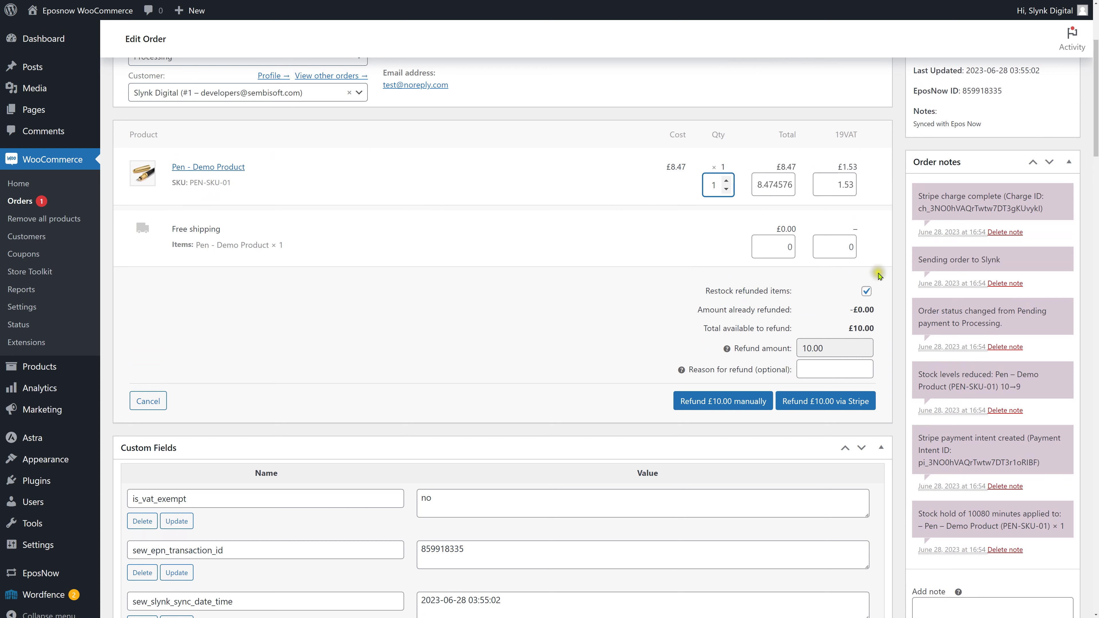
left_click(746, 402)
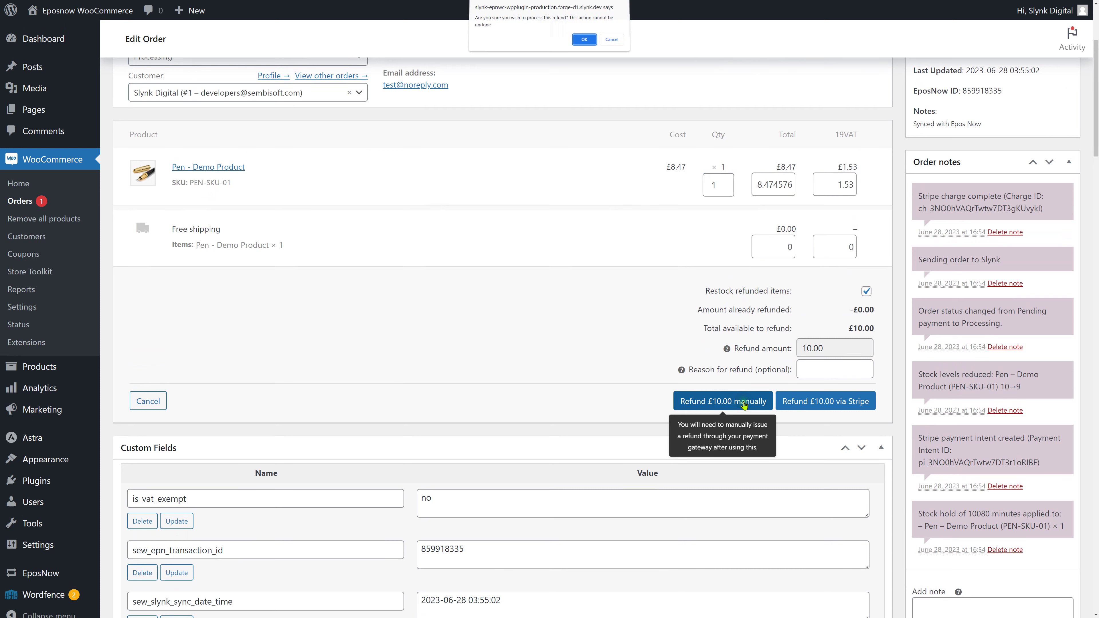
left_click(580, 42)
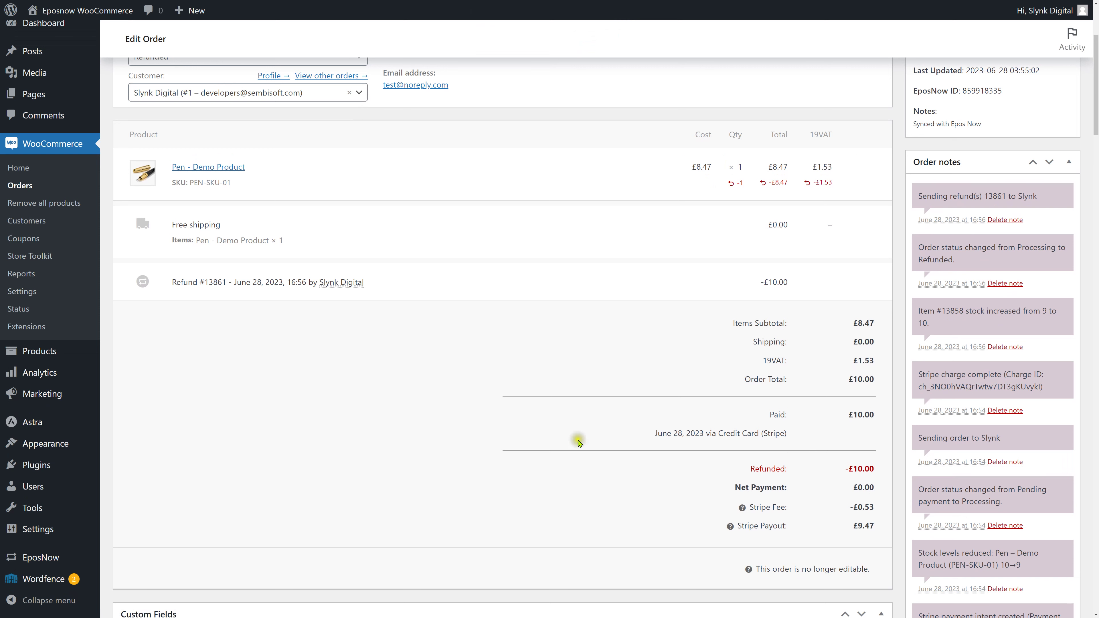
- Reload the refunded WooCommerce order and check its order notes for the refund's Slynk sync details and EposNow ID
mouse_move(871, 294)
scroll(1042, 260, "up", 2)
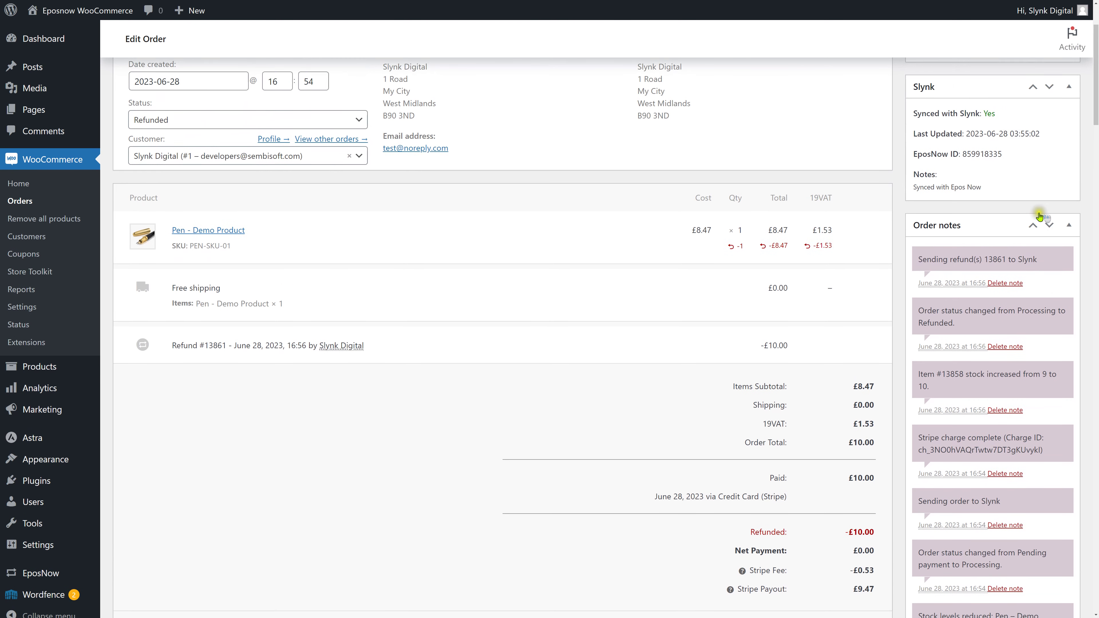
left_click(1050, 306)
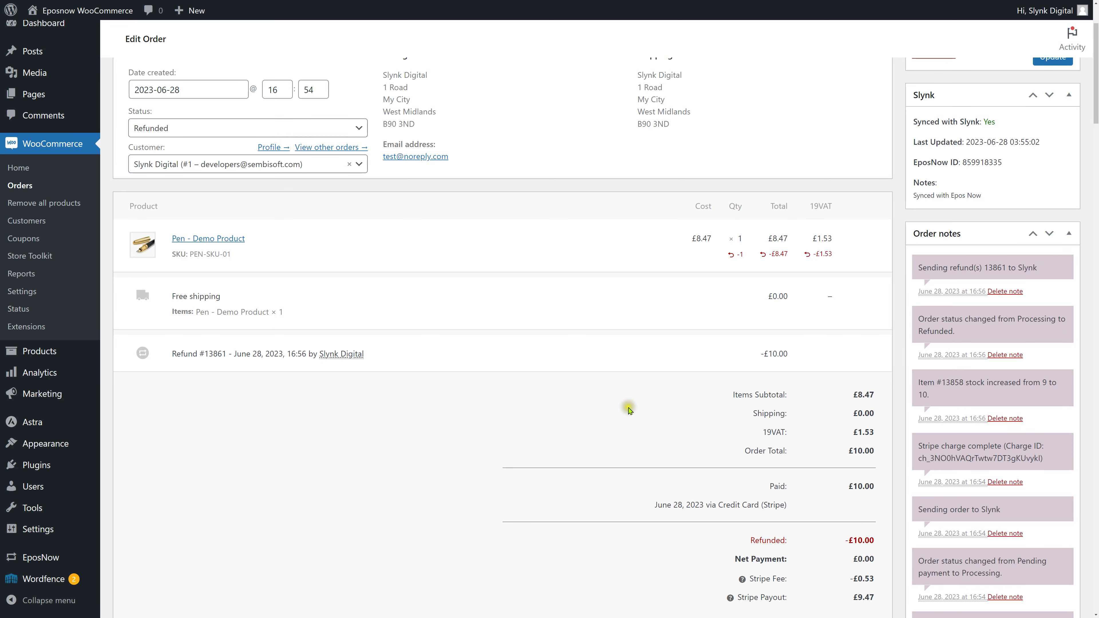
scroll(750, 407, "up", 3)
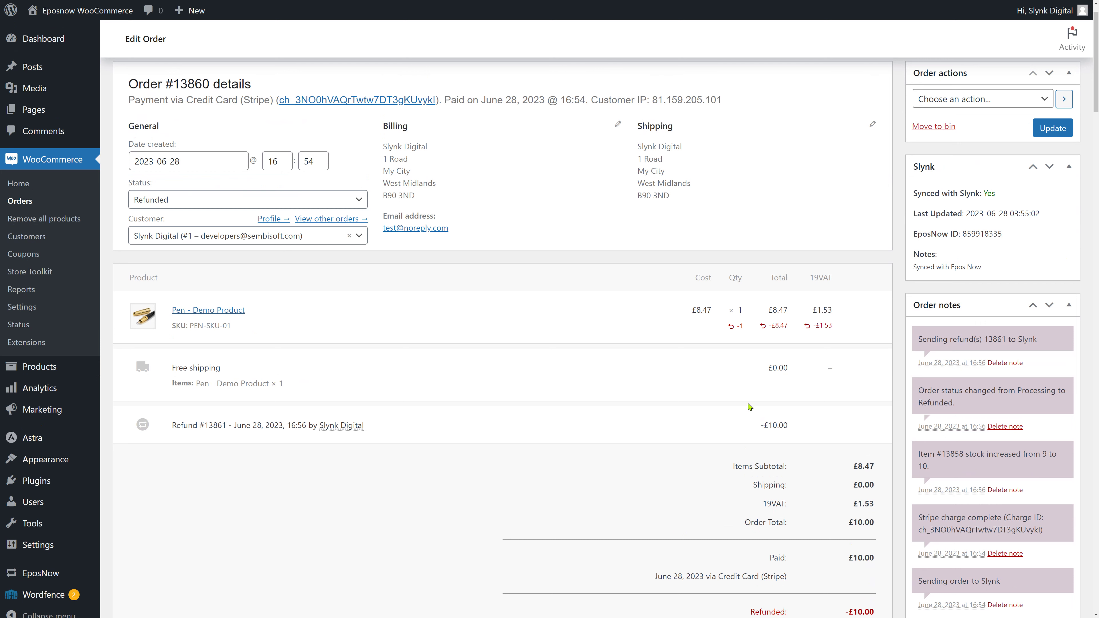
left_click(650, 338)
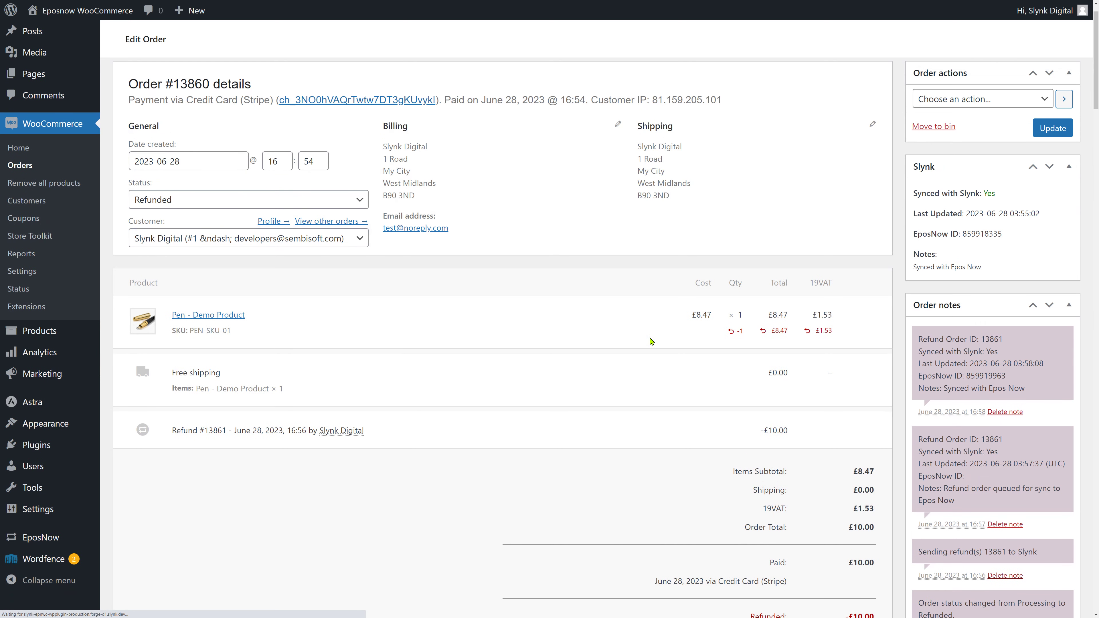
scroll(986, 462, "down", 2)
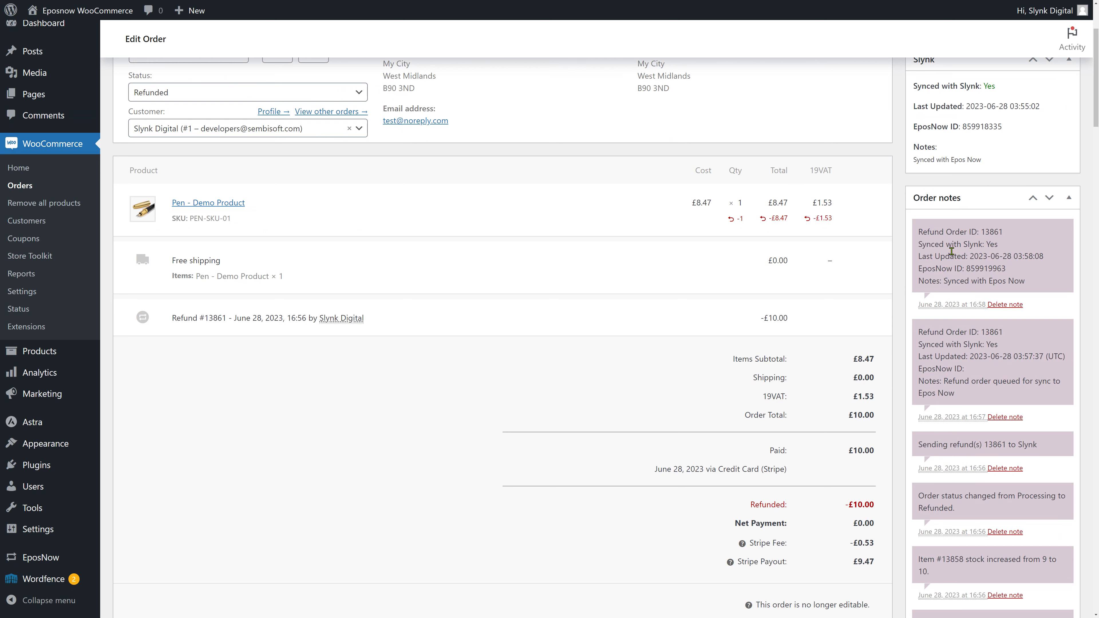
- Switch to the Epos Now Back Office, list the completed transactions again and examine the items of the WooCommerce refund transaction
key("ctrl+Tab")
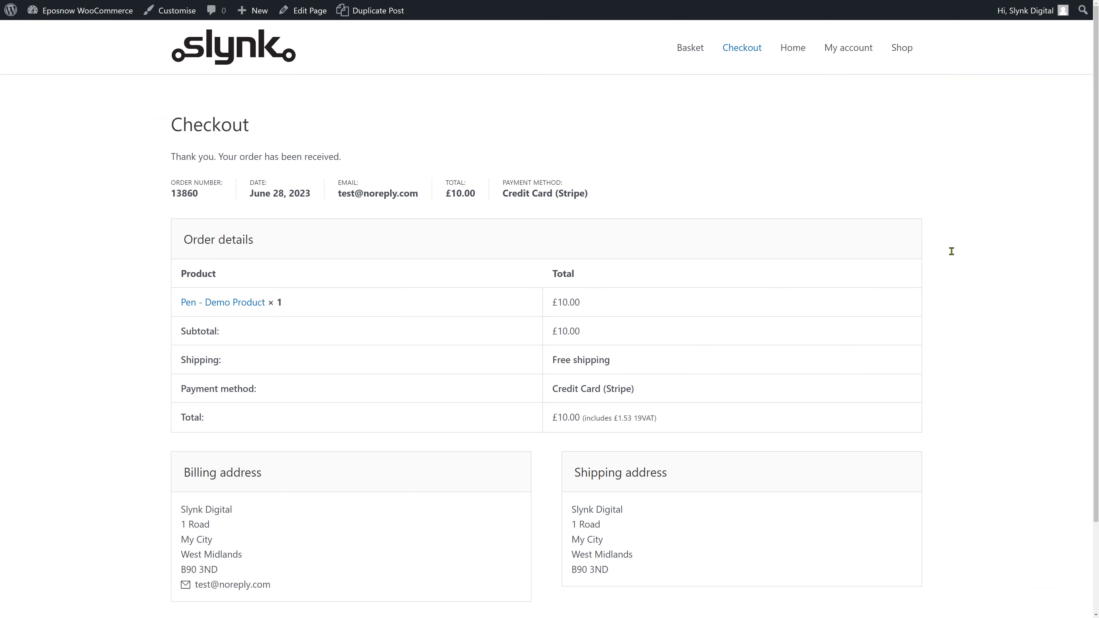
key("ctrl+Tab")
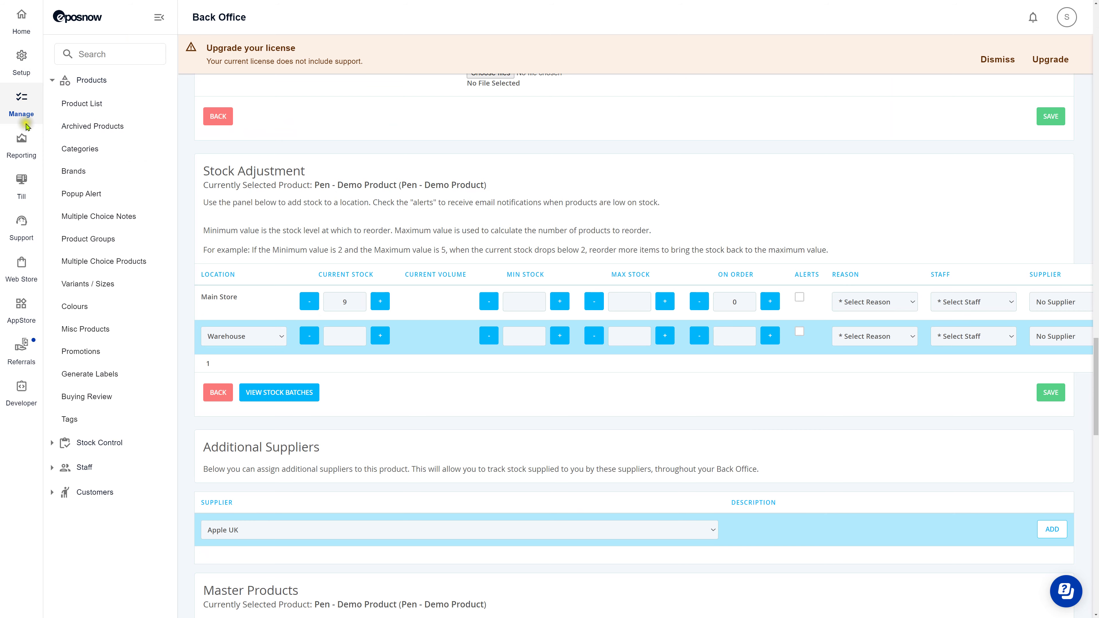
left_click(21, 146)
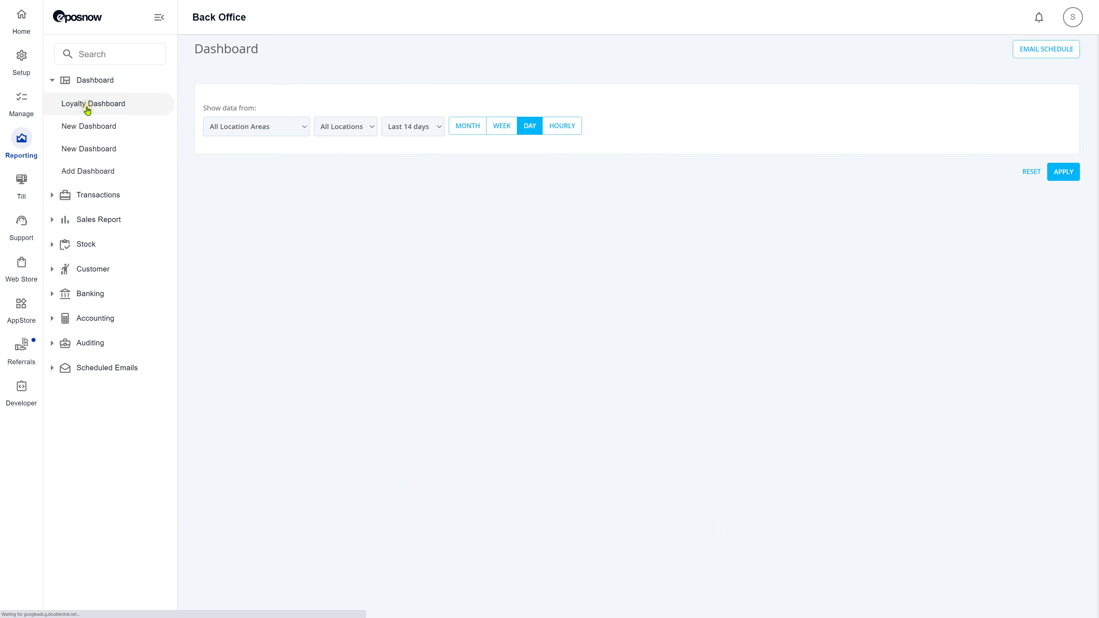
left_click(88, 195)
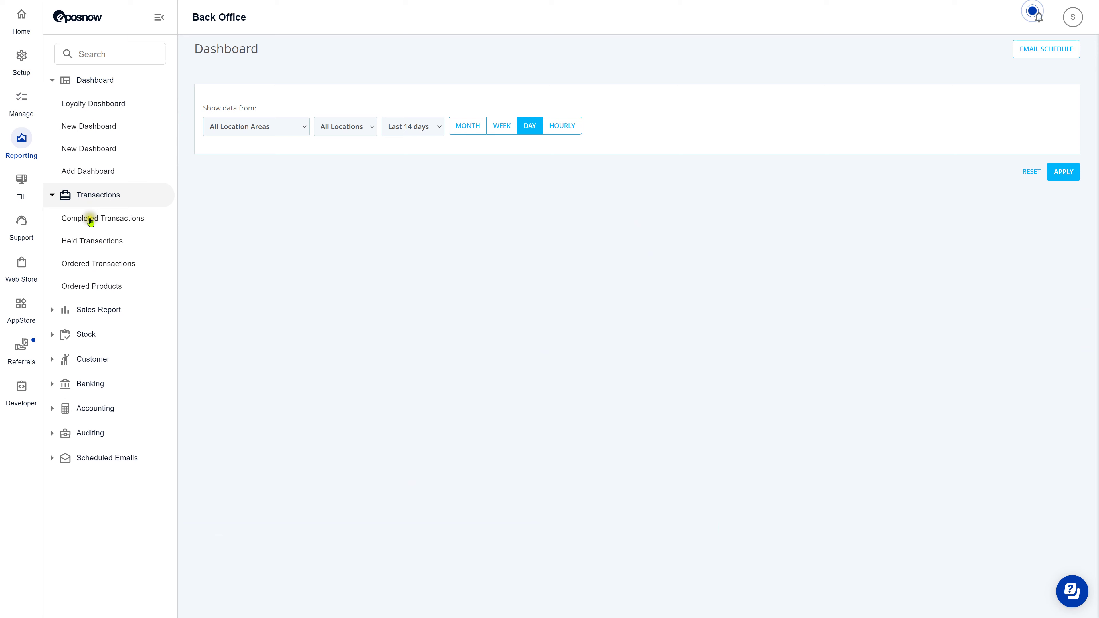
left_click(90, 220)
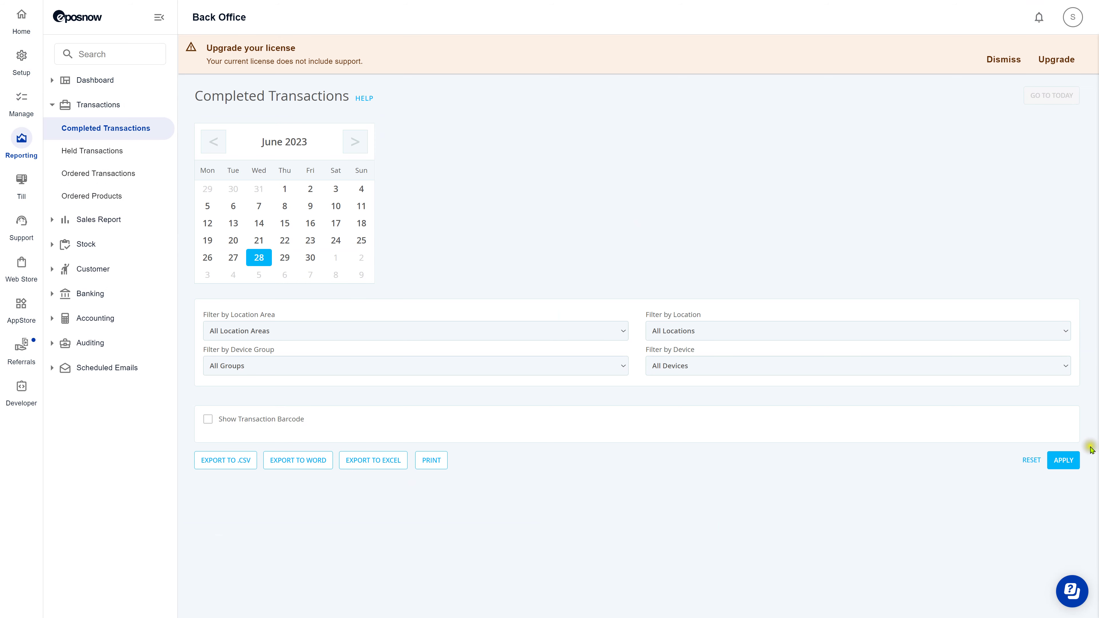
left_click(1062, 459)
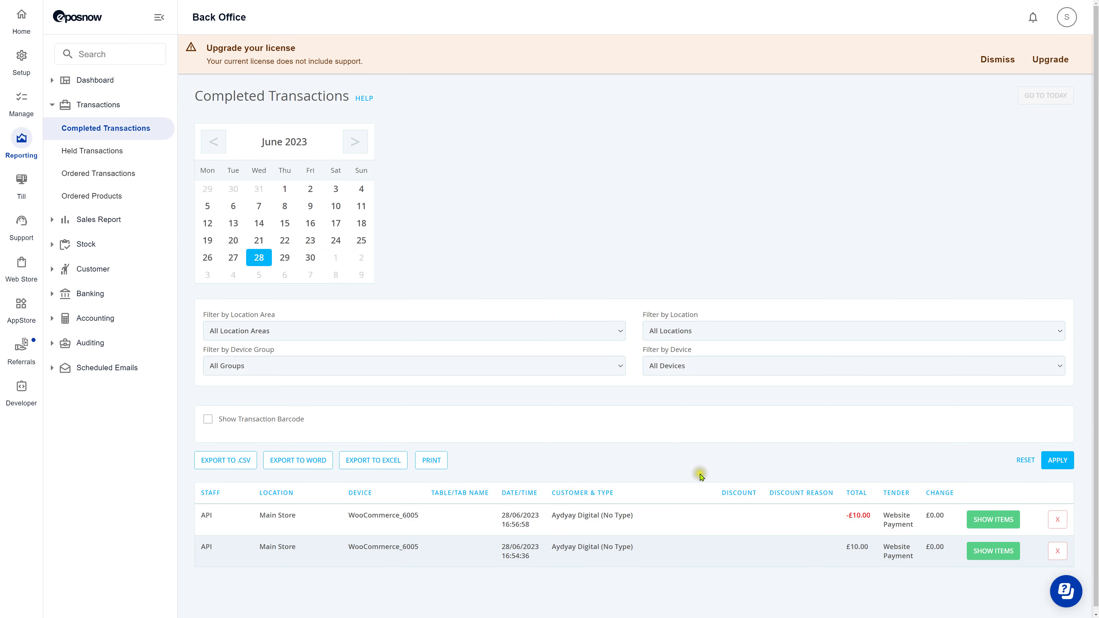
scroll(674, 465, "down", 1)
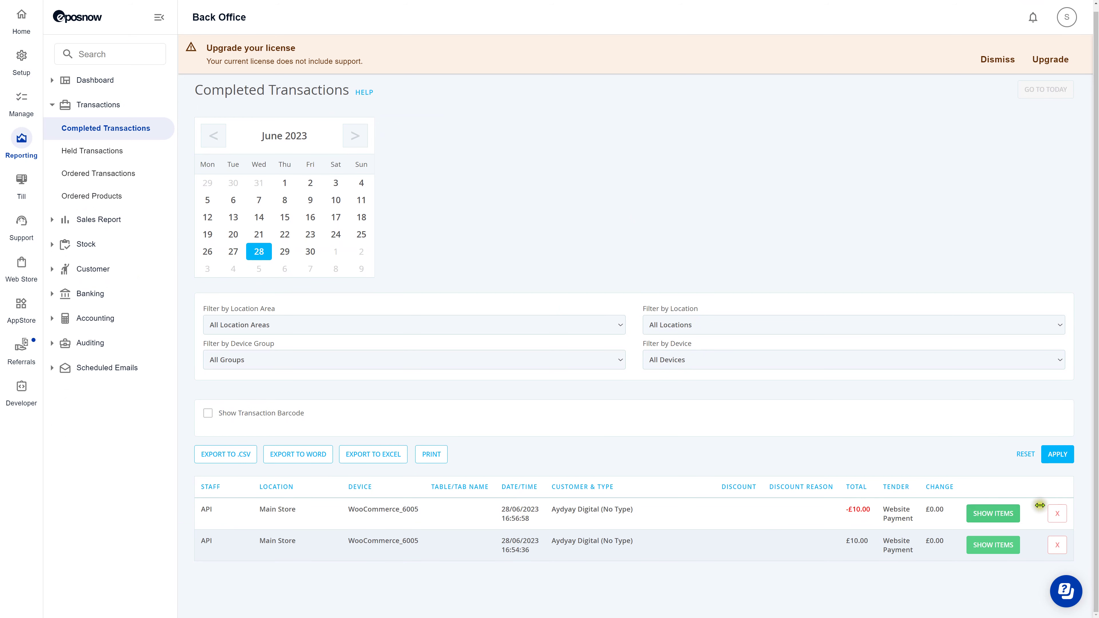
left_click(993, 514)
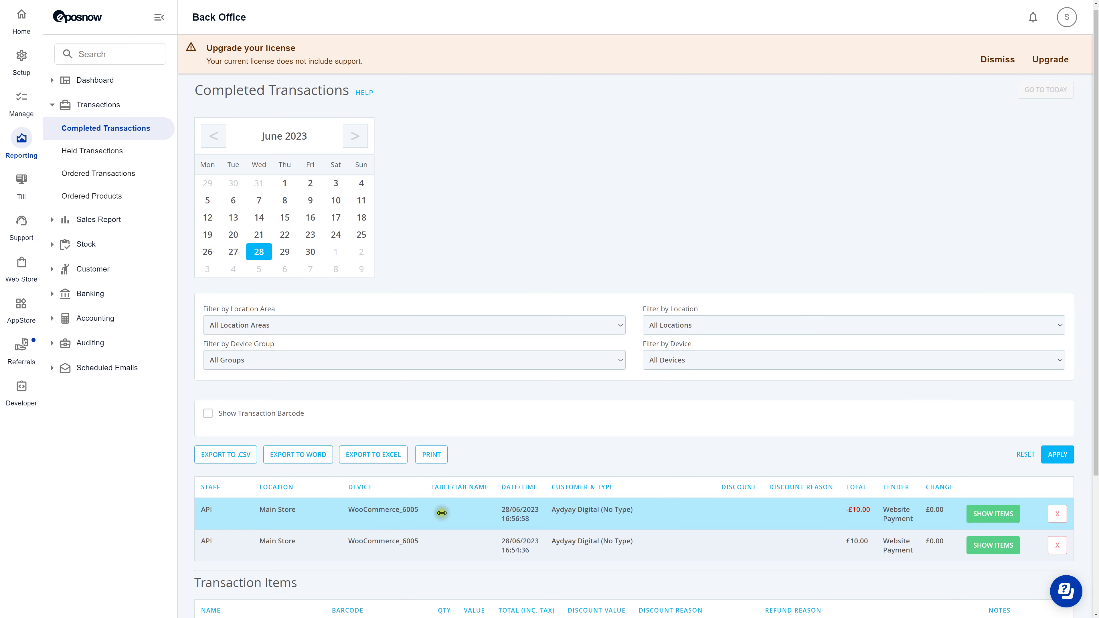
scroll(442, 512, "down", 4)
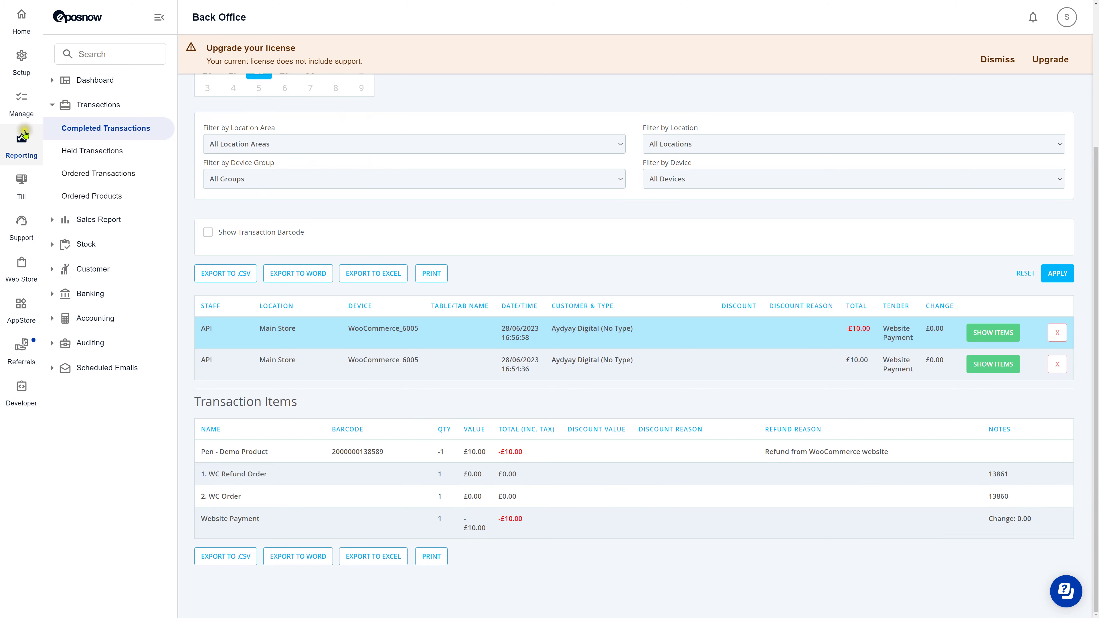
- Return to the advanced options of Pen - Demo Product and check its stock adjustment section after the refund
left_click(22, 100)
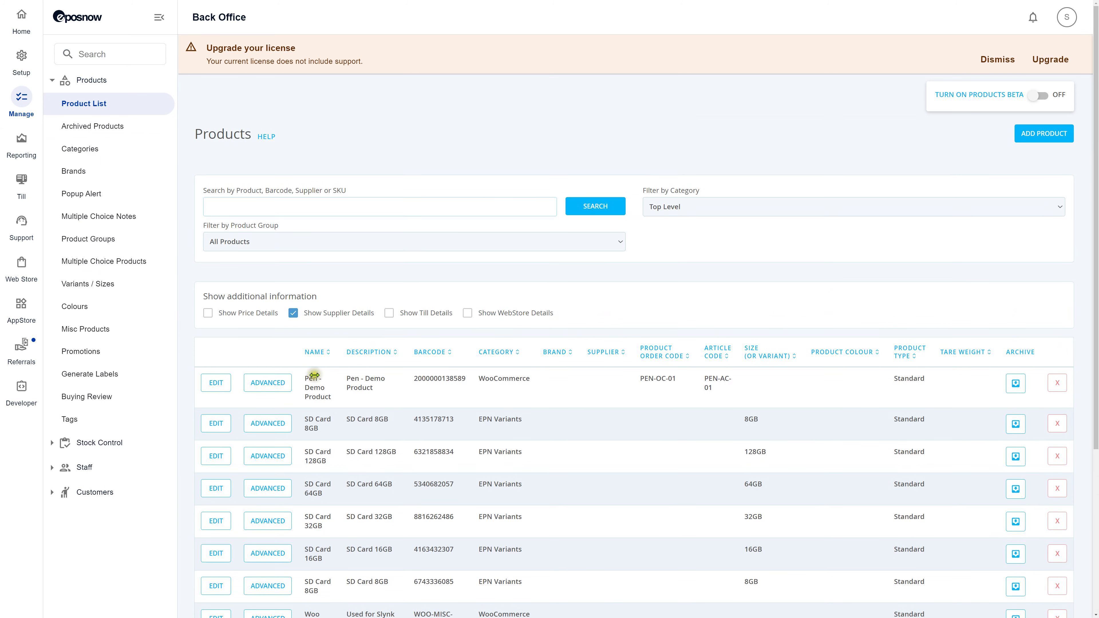
scroll(494, 358, "down", 6)
scroll(494, 359, "down", 20)
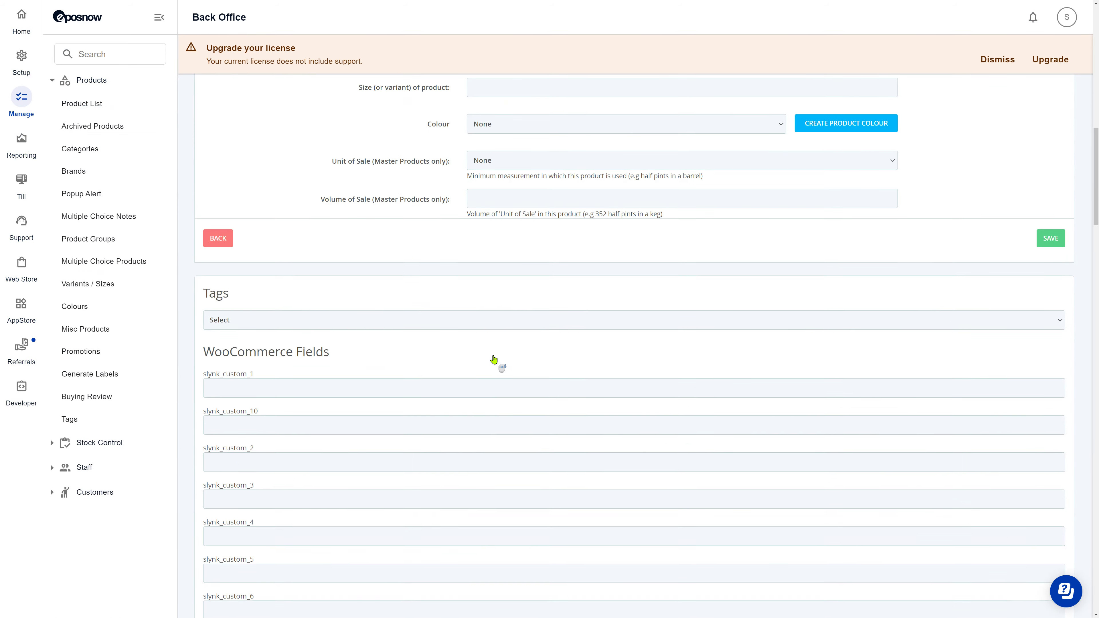
scroll(494, 358, "down", 15)
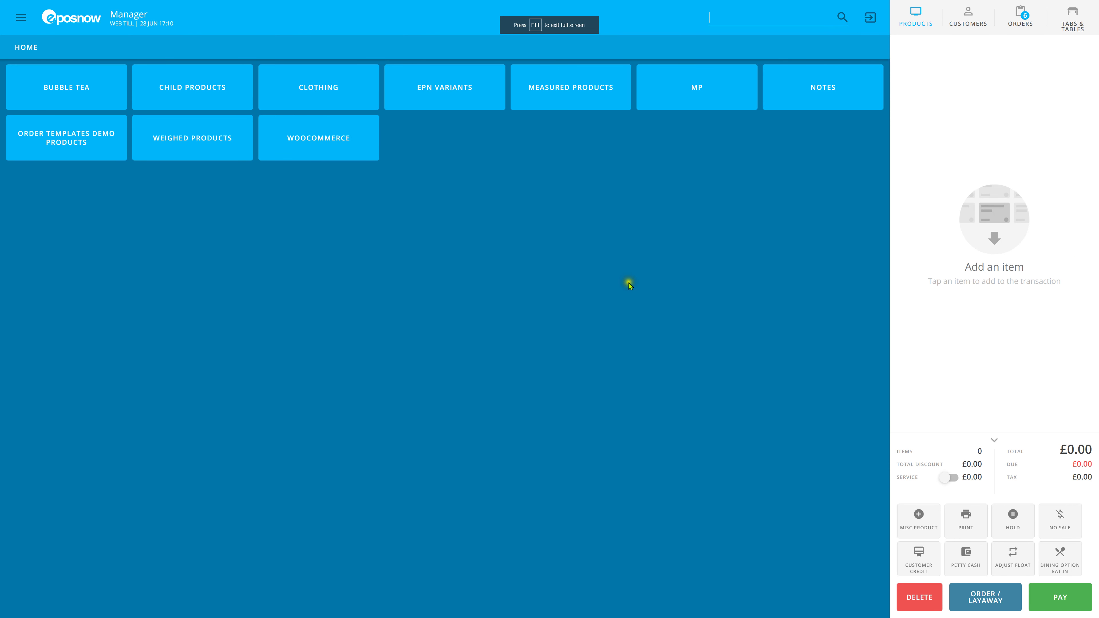
- Open the side menu of the Epos Now web till
left_click(21, 18)
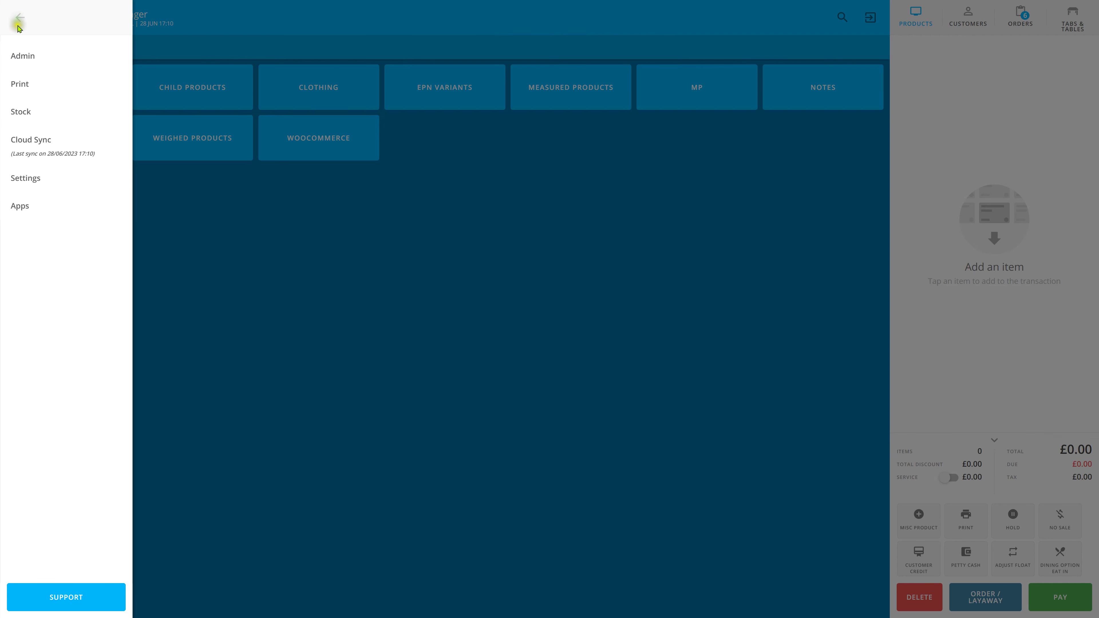
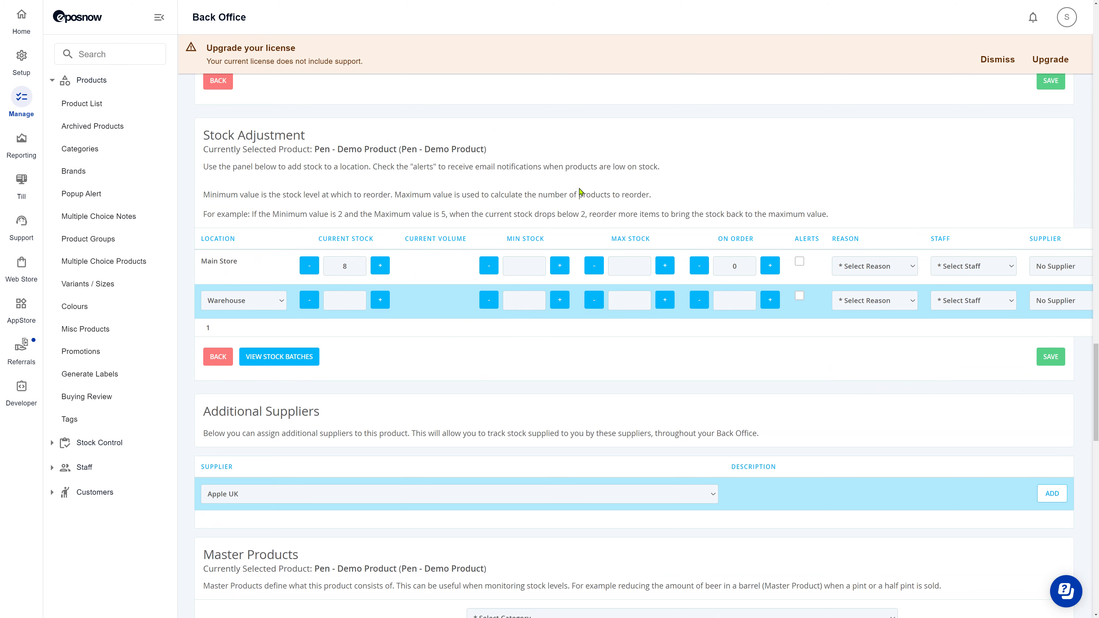
- Switch to the refunded WooCommerce order, open its Pen - Demo Product and check the stock quantity in the product's inventory data
key("ctrl+Tab")
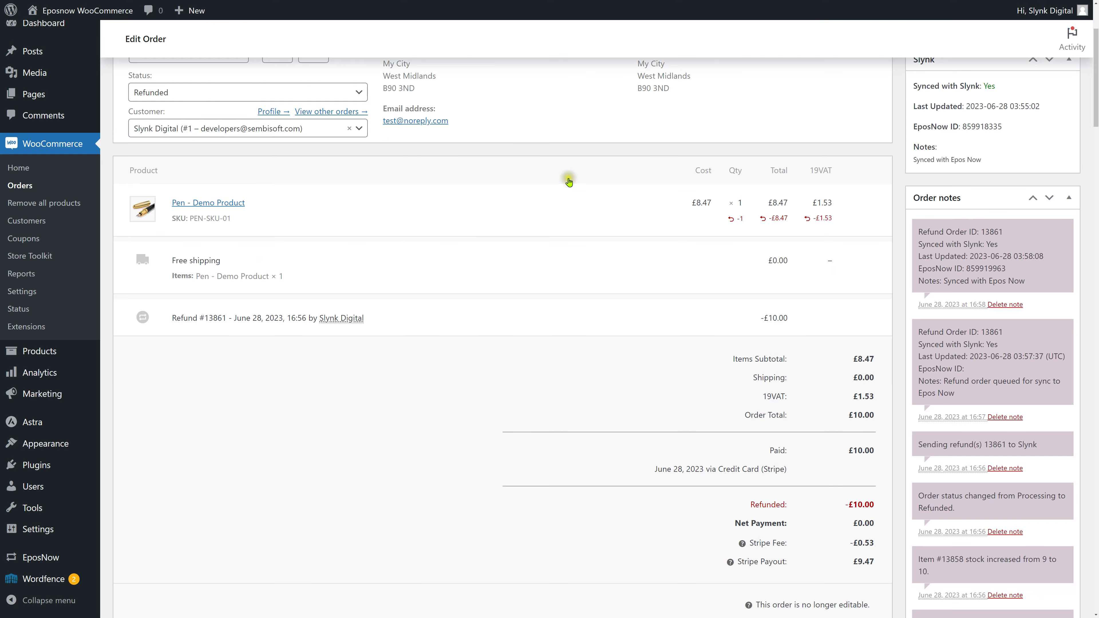
left_click(204, 204)
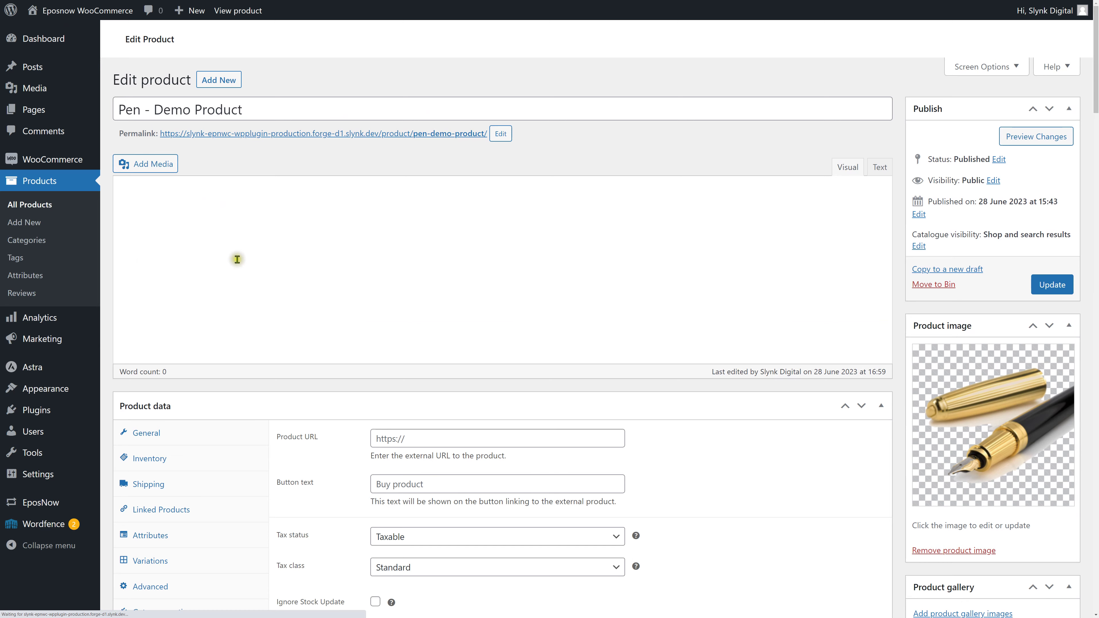
scroll(237, 259, "down", 1)
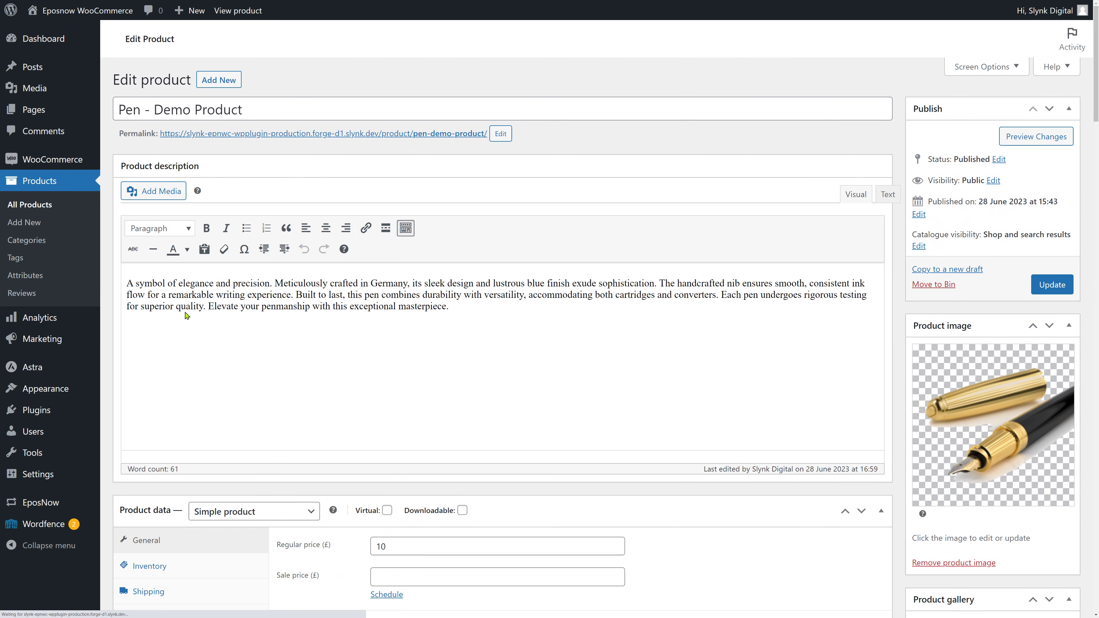
scroll(187, 316, "down", 5)
left_click(173, 267)
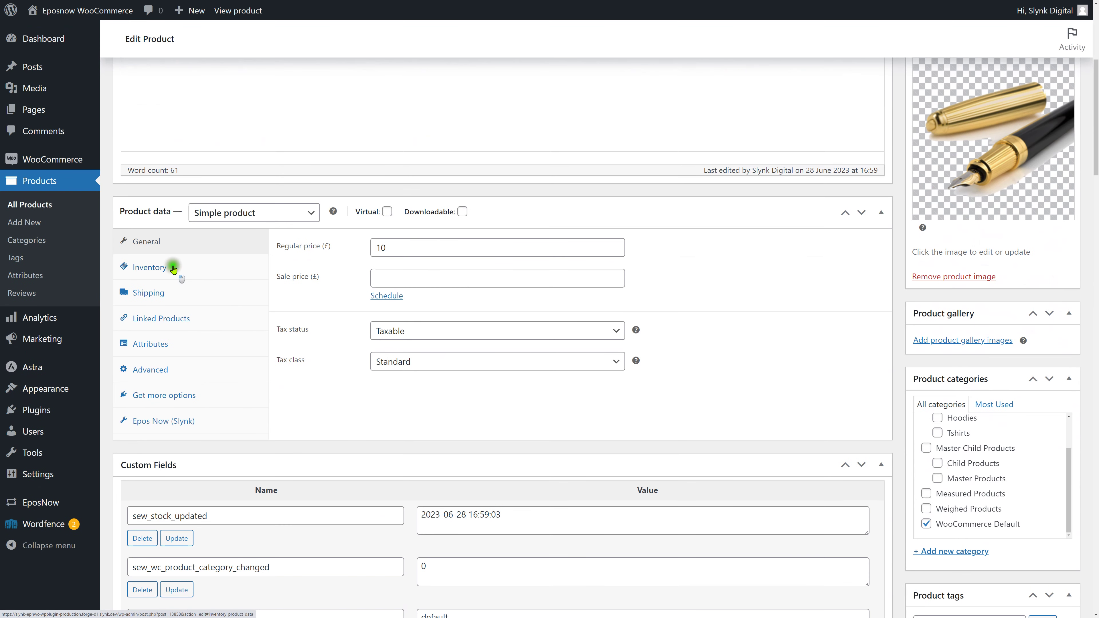
left_click(429, 350)
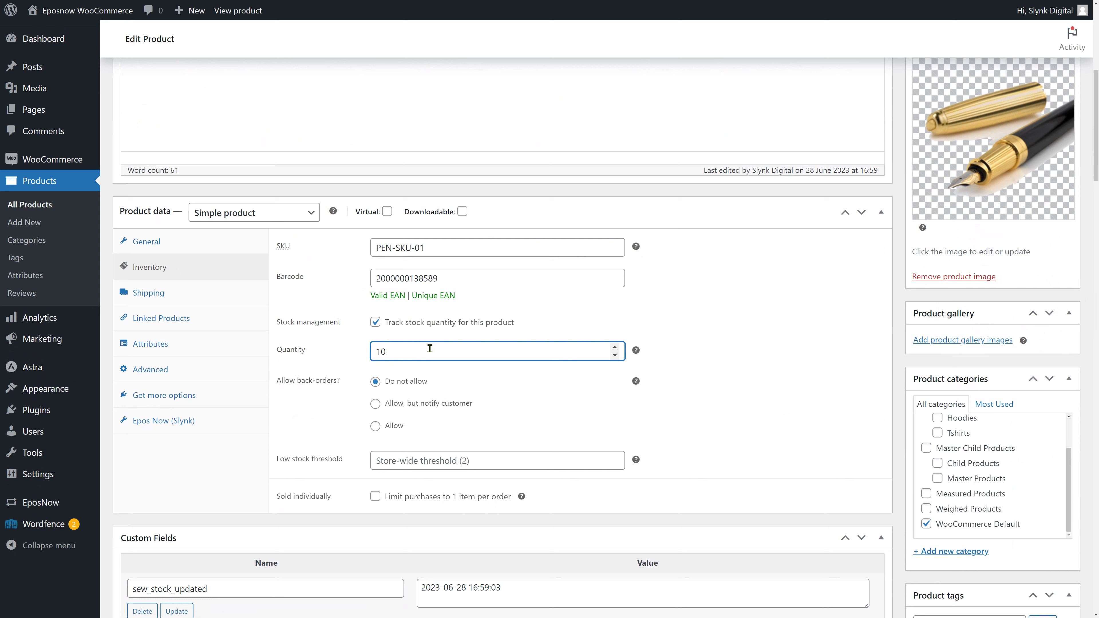
- Reload the Pen - Demo Product page and check its inventory quantity after the till sale
key("Return")
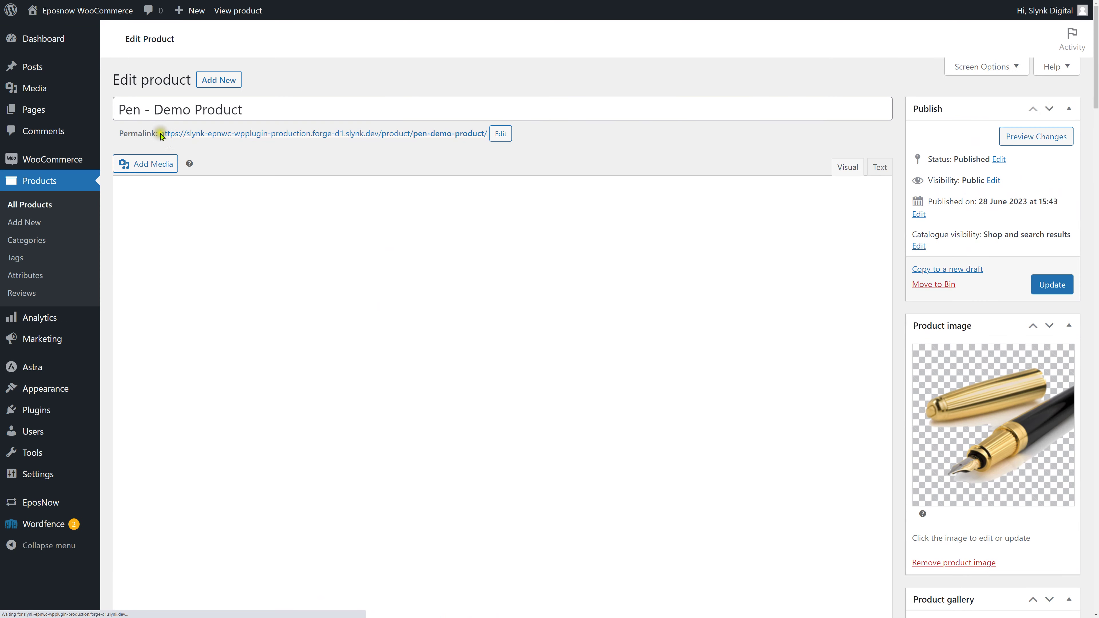
scroll(182, 267, "down", 10)
scroll(182, 267, "up", 4)
scroll(182, 267, "up", 3)
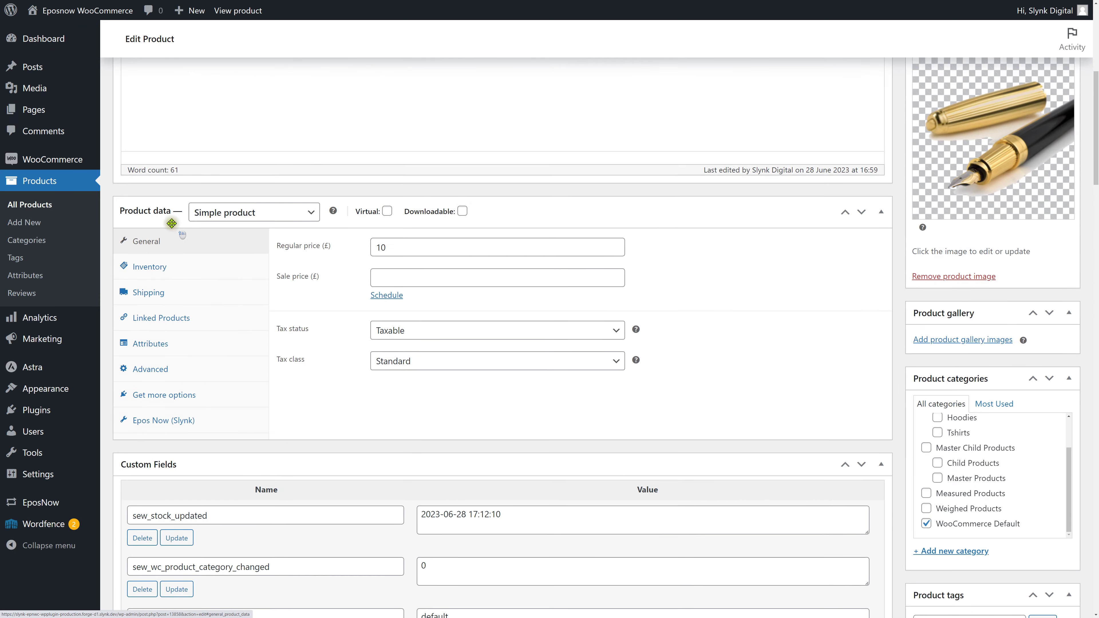
left_click(164, 278)
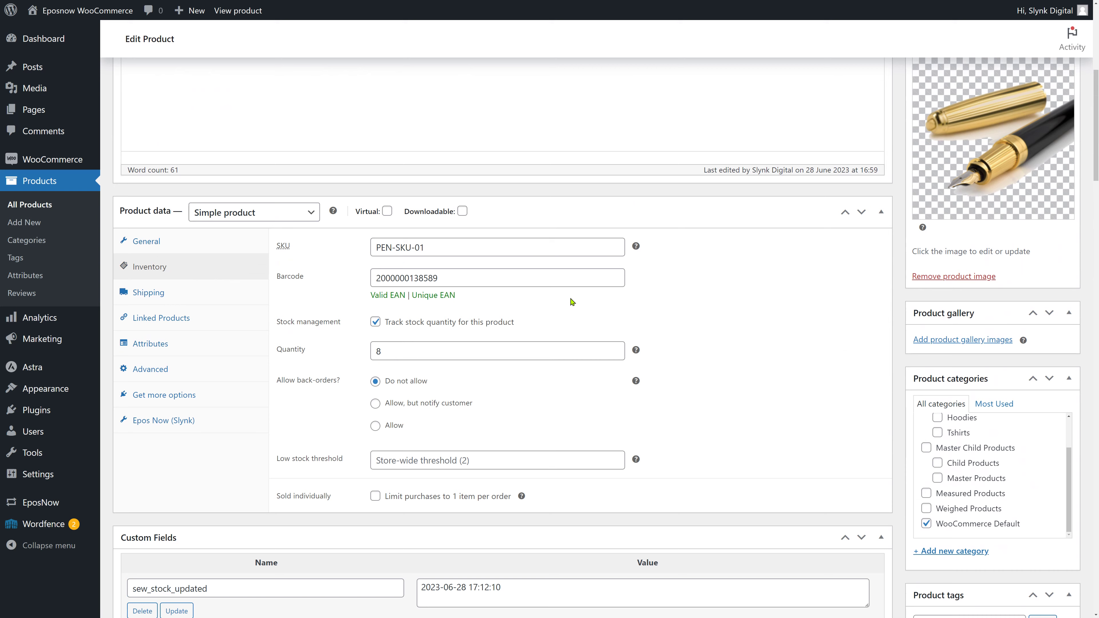
- Switch to the Epos Now till, list the completed orders and expand the latest £20.00 card sale
key("alt+Tab")
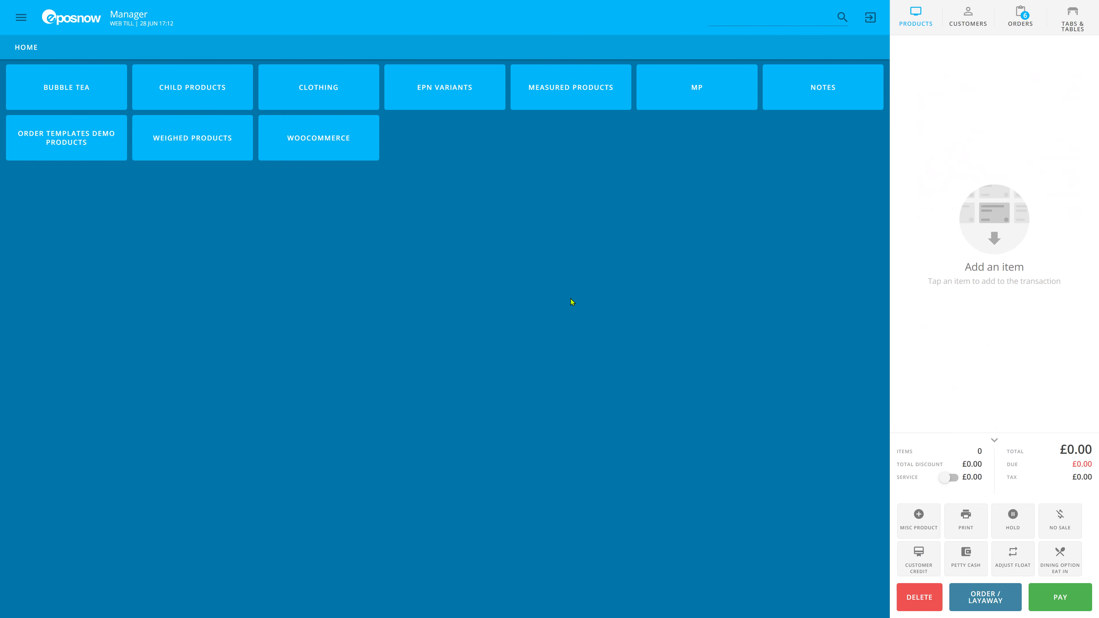
left_click(1014, 30)
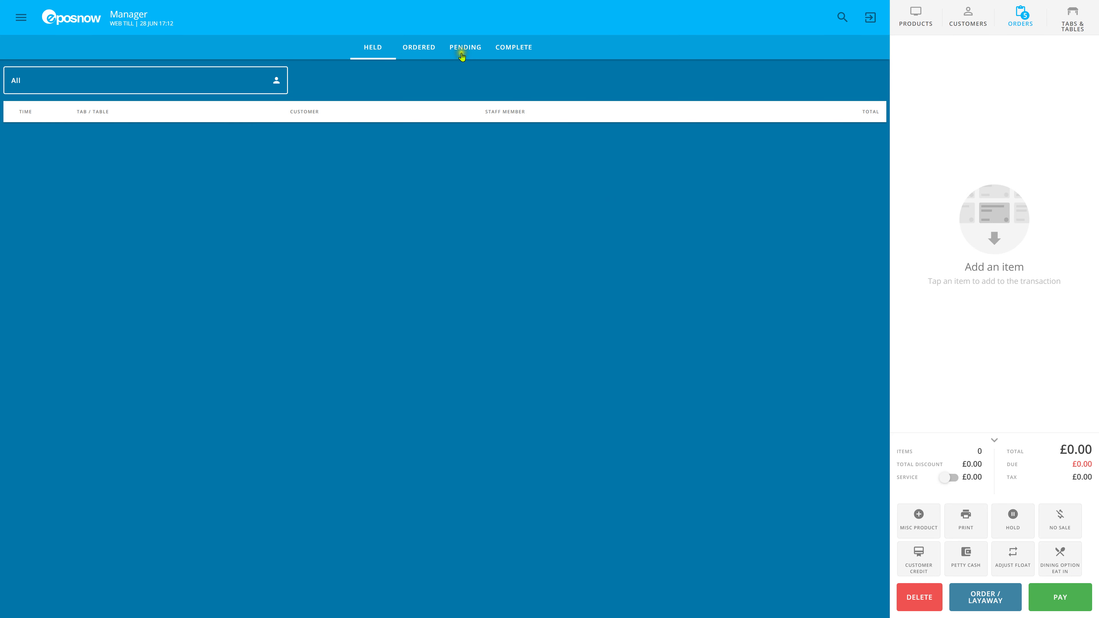
left_click(505, 48)
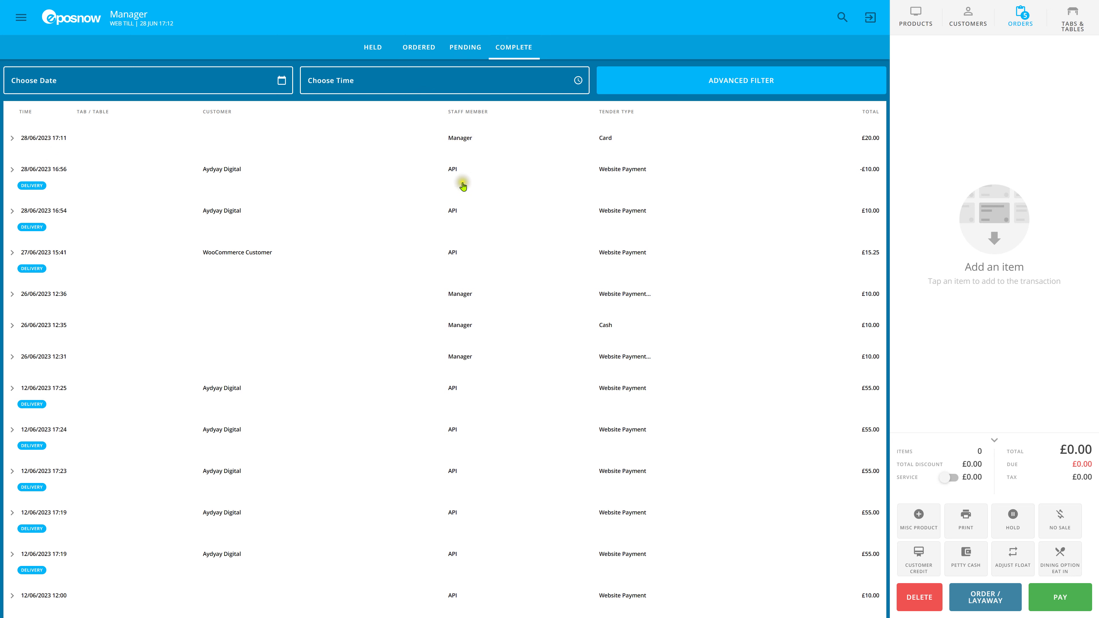
left_click(30, 137)
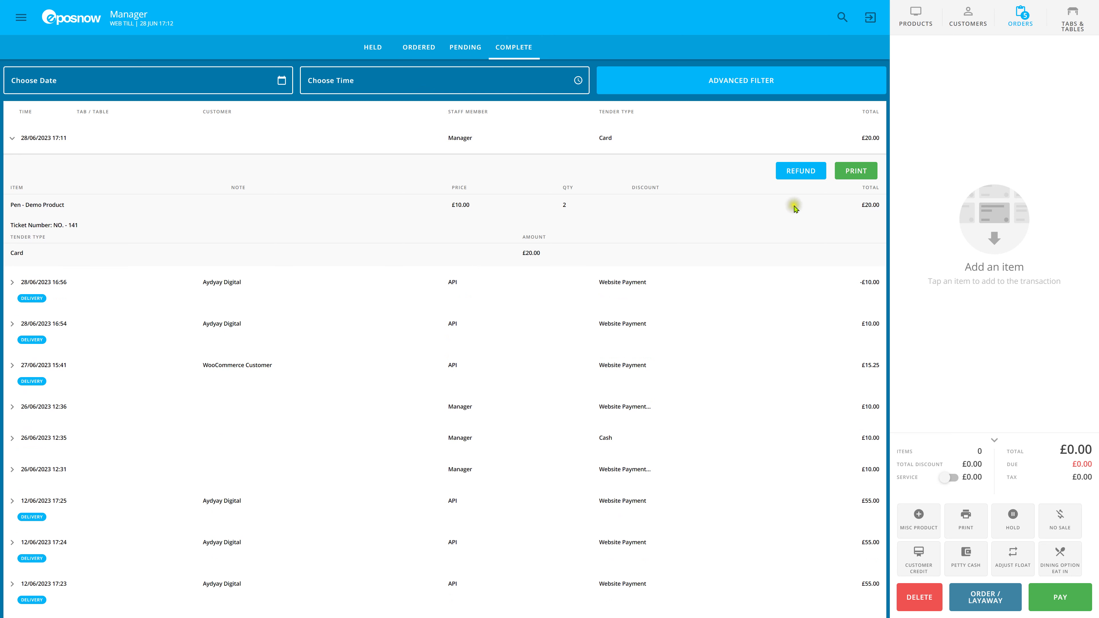
- Start a refund of the expanded card sale, set the Pen - Demo Product quantity to -1 and proceed to the refund payment
left_click(800, 172)
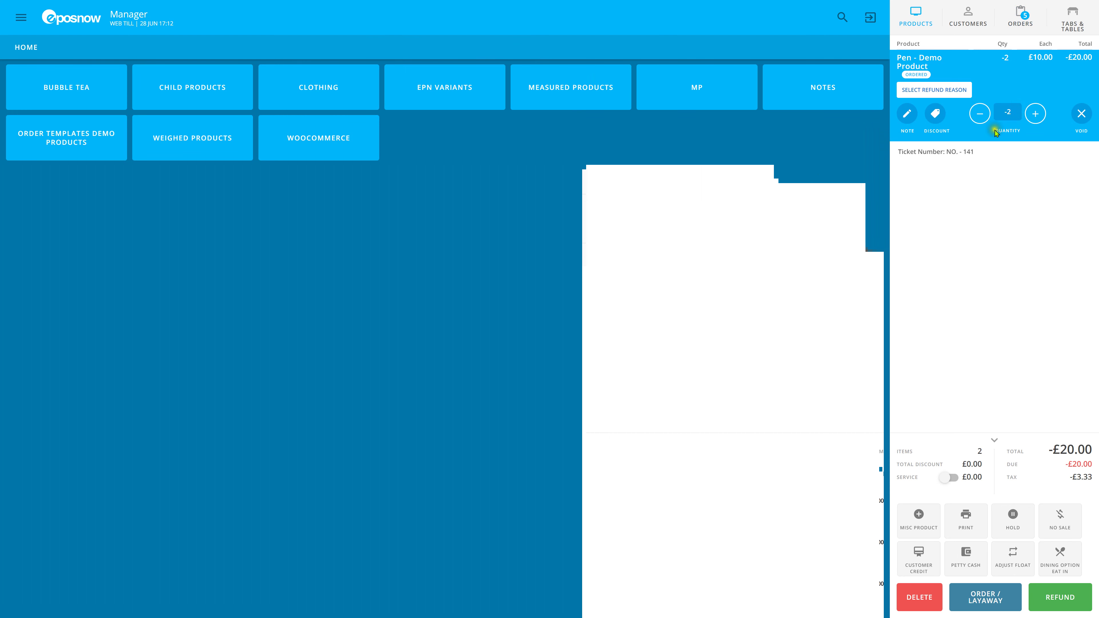
left_click(980, 114)
left_click(1035, 114)
left_click(1035, 113)
left_click(1065, 606)
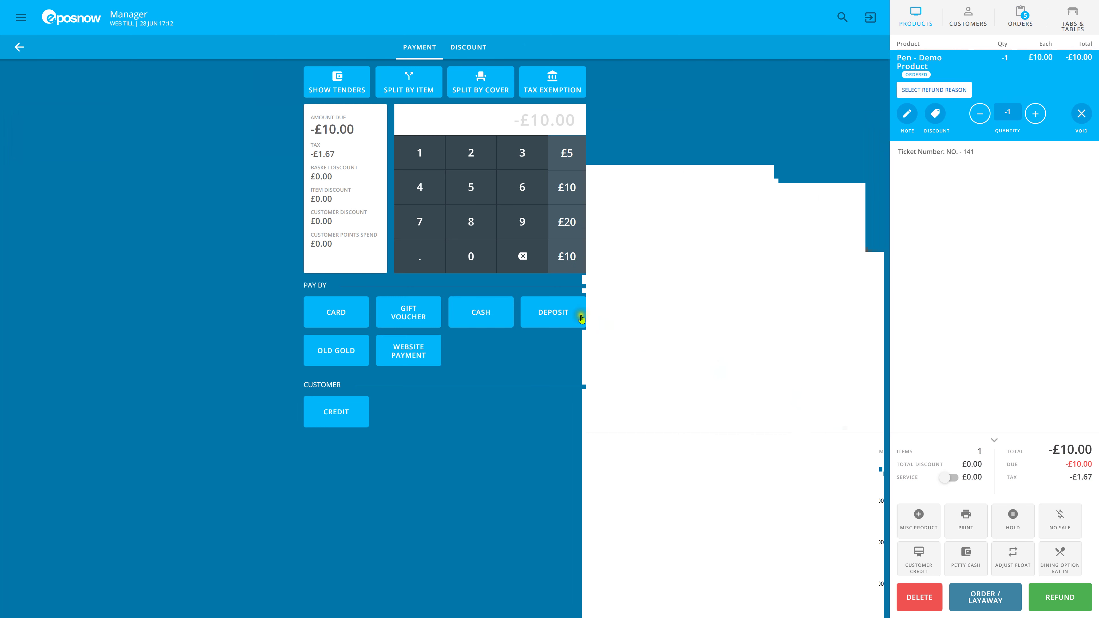
- Apply the refund reason Not Suitable to all items, refund £10.00 by card and cancel the receipt print
left_click(336, 324)
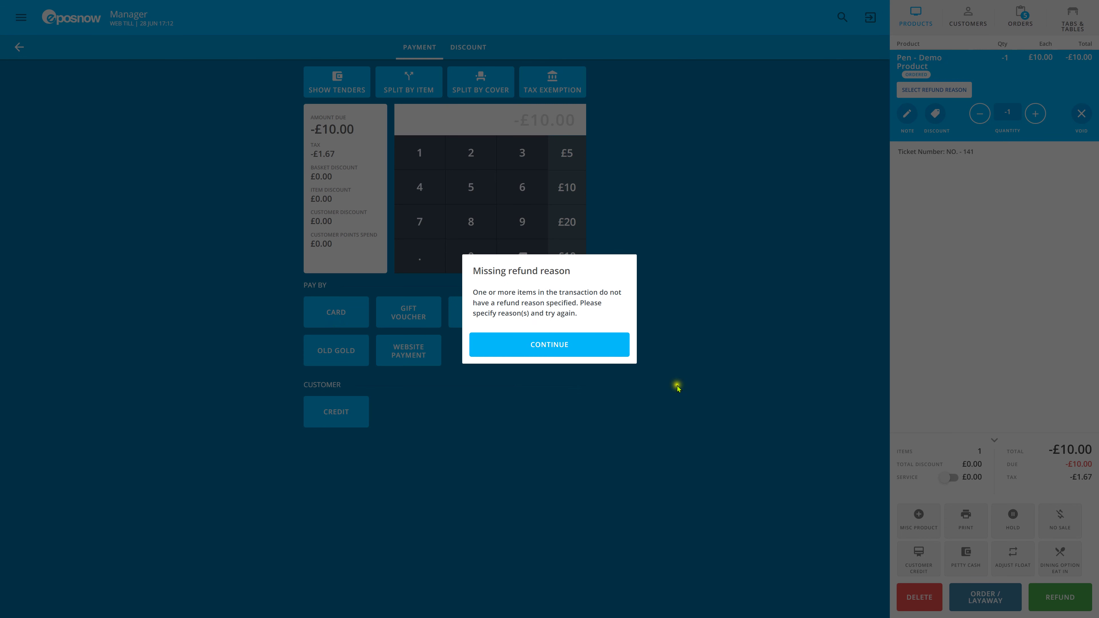
left_click(554, 346)
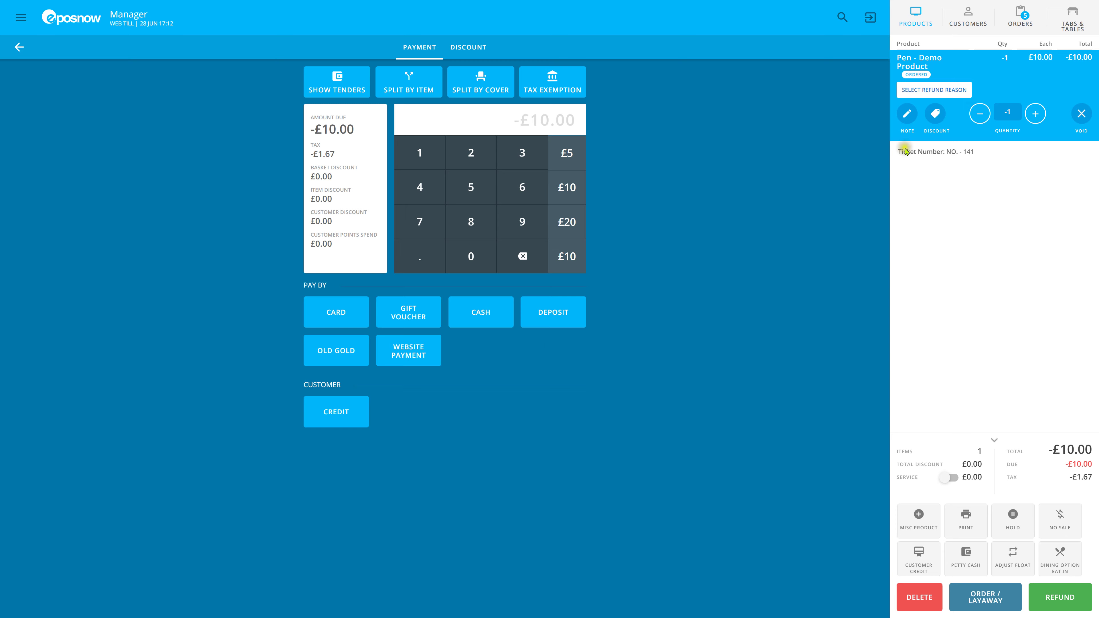
left_click(952, 90)
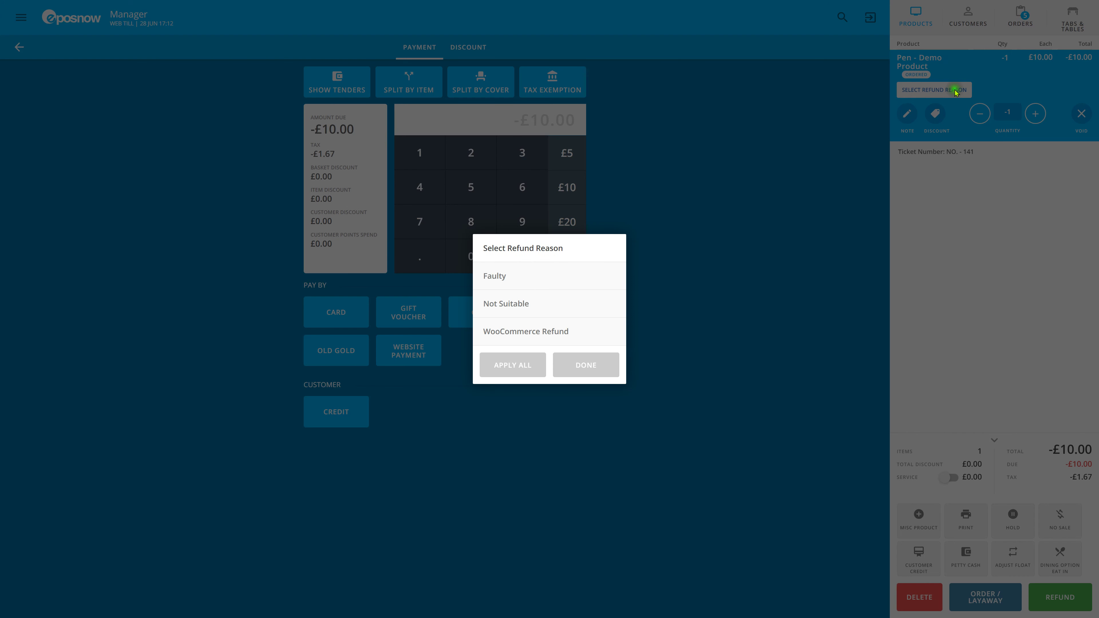
left_click(522, 303)
left_click(526, 366)
left_click(352, 327)
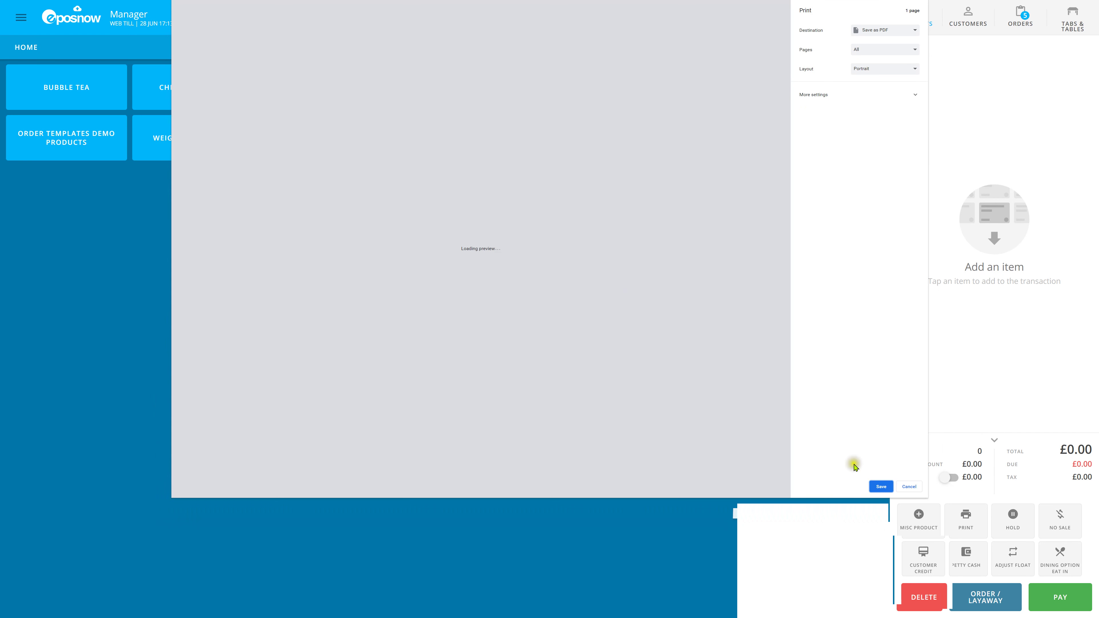
left_click(909, 487)
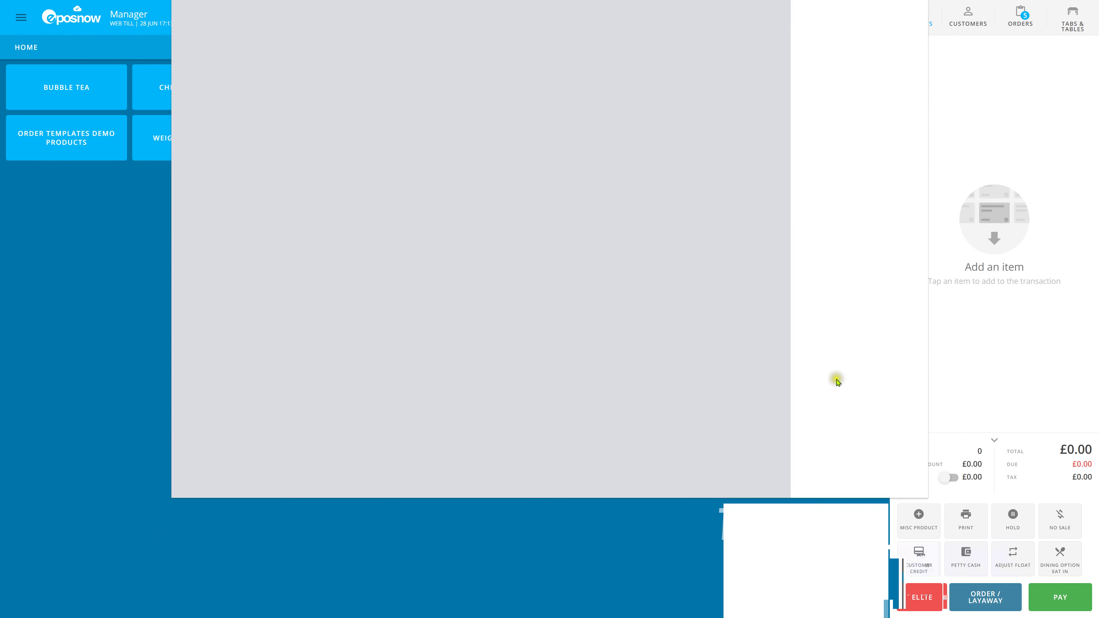
left_click(909, 487)
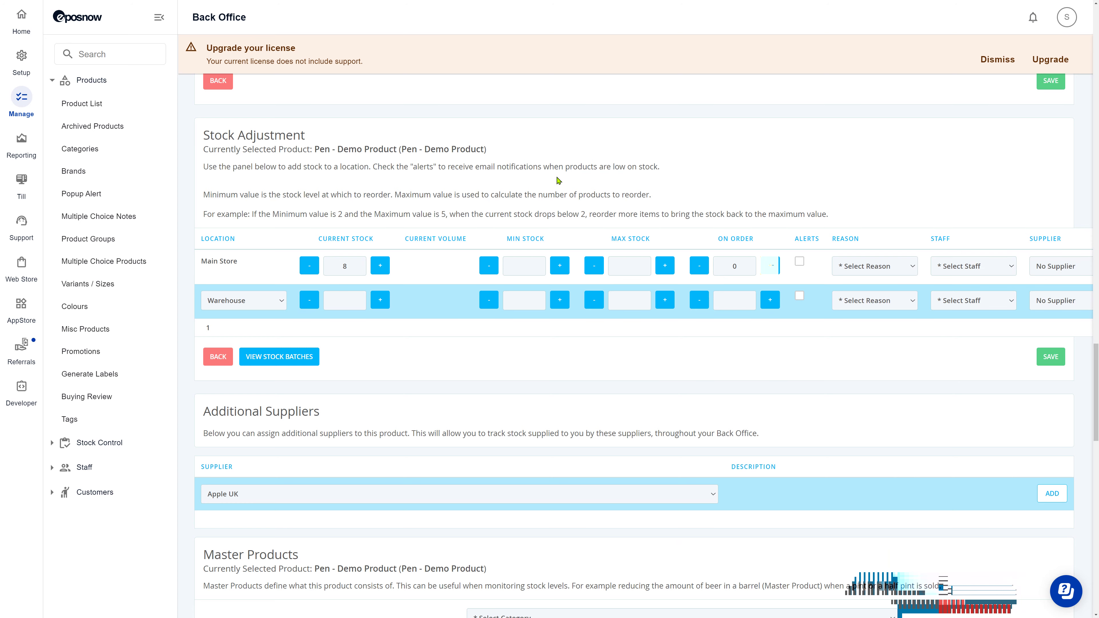
- Reload Pen - Demo Product in the Back Office and check its stock adjustment section after the till refund
key("F5")
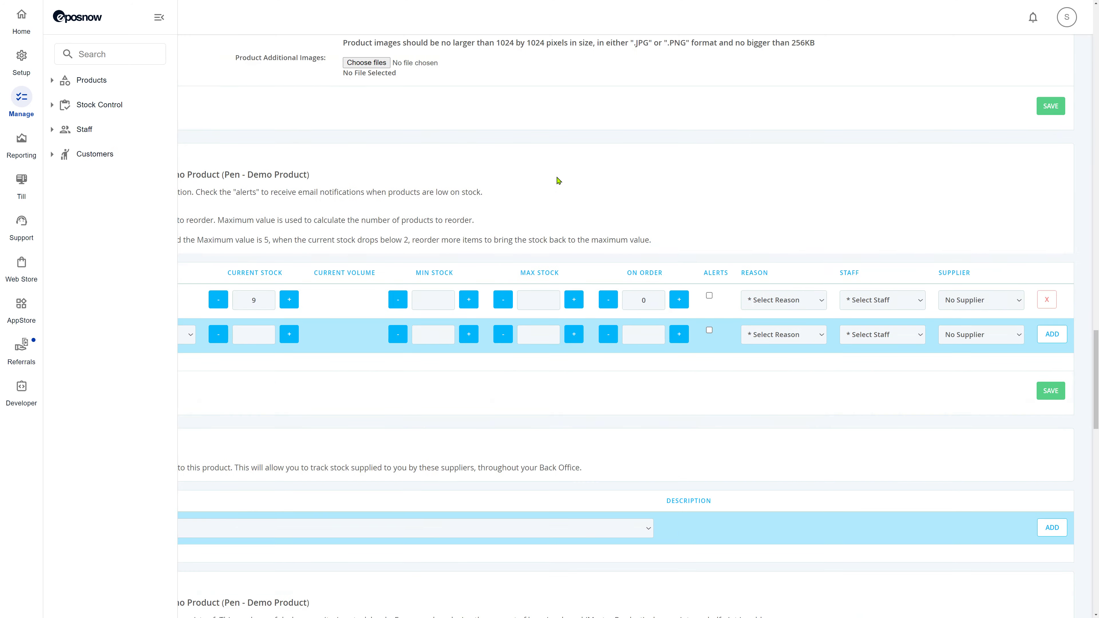
scroll(558, 180, "down", 2)
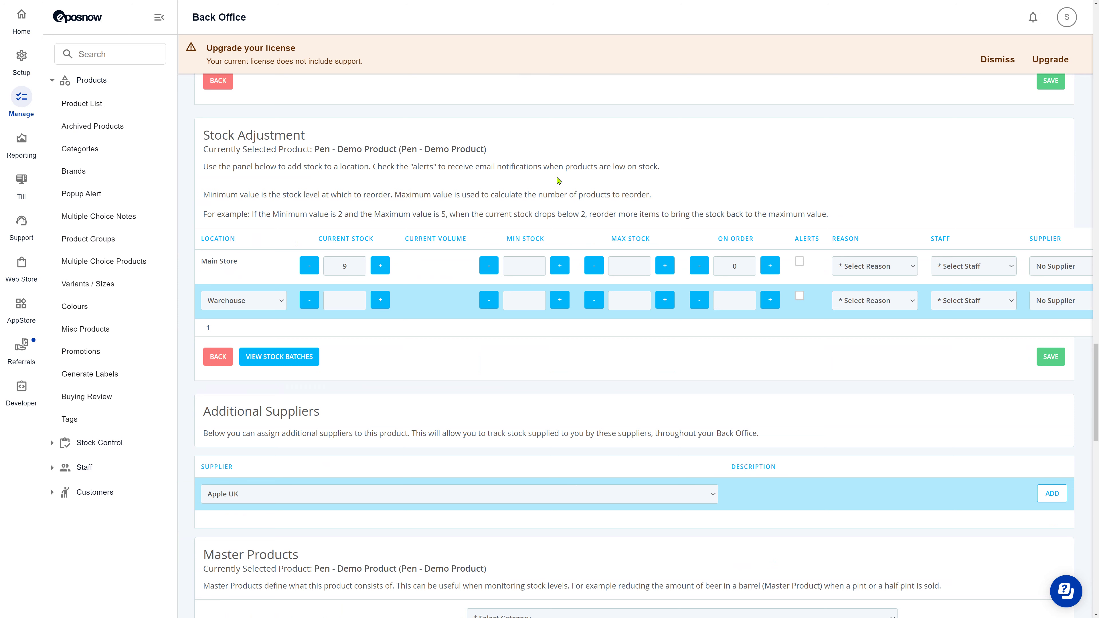
- Switch to Pen - Demo Product in WooCommerce, reload it and check its inventory quantity after the till refund
key("ctrl+Tab")
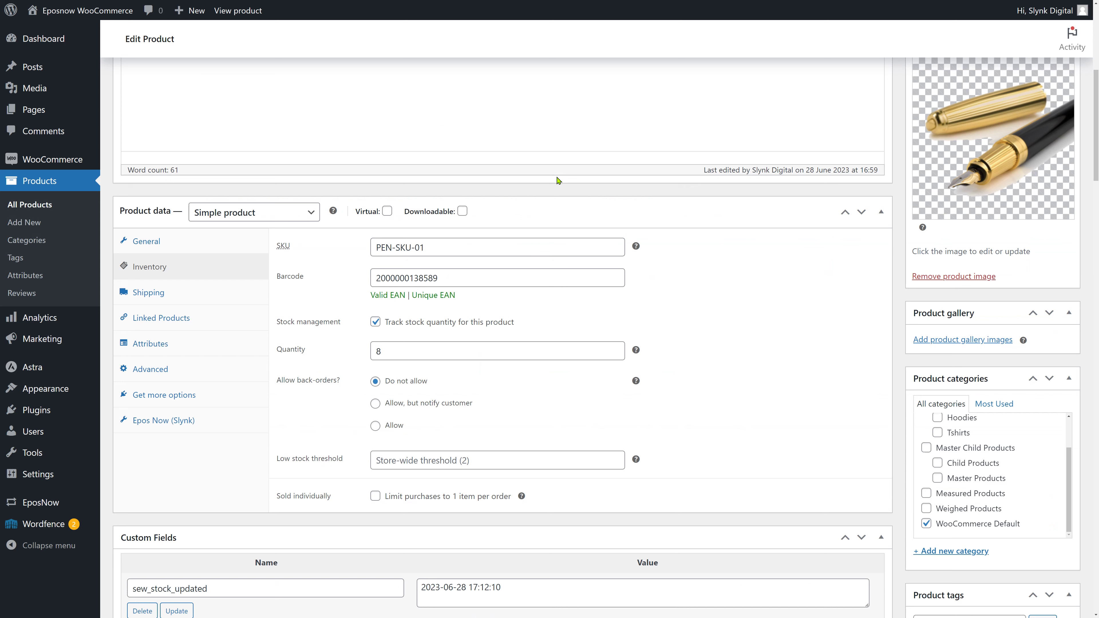
key("F5")
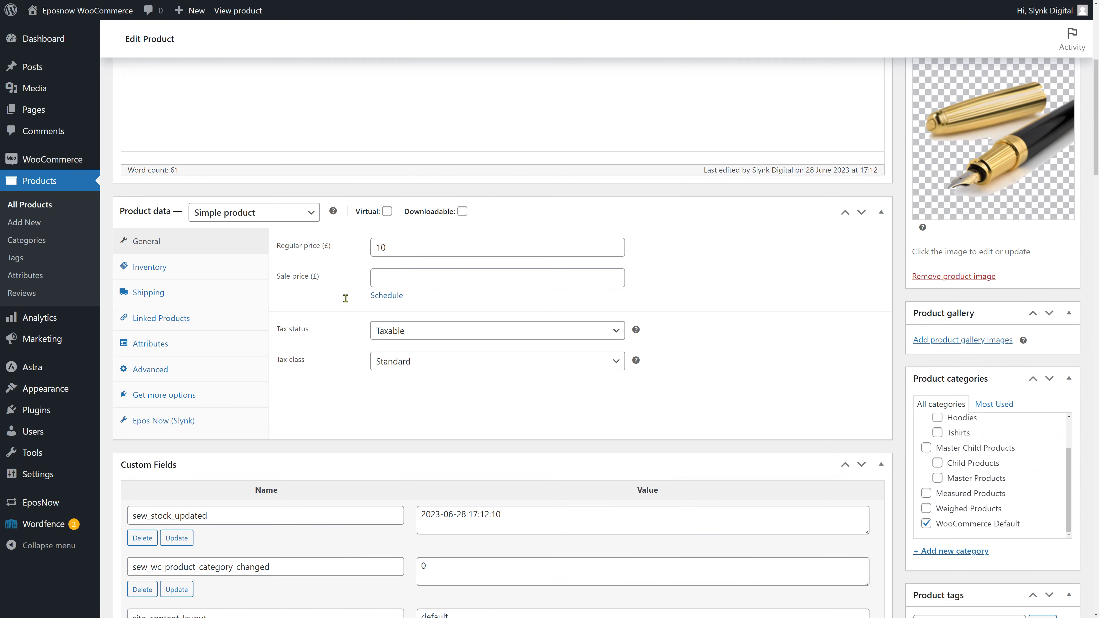
left_click(226, 269)
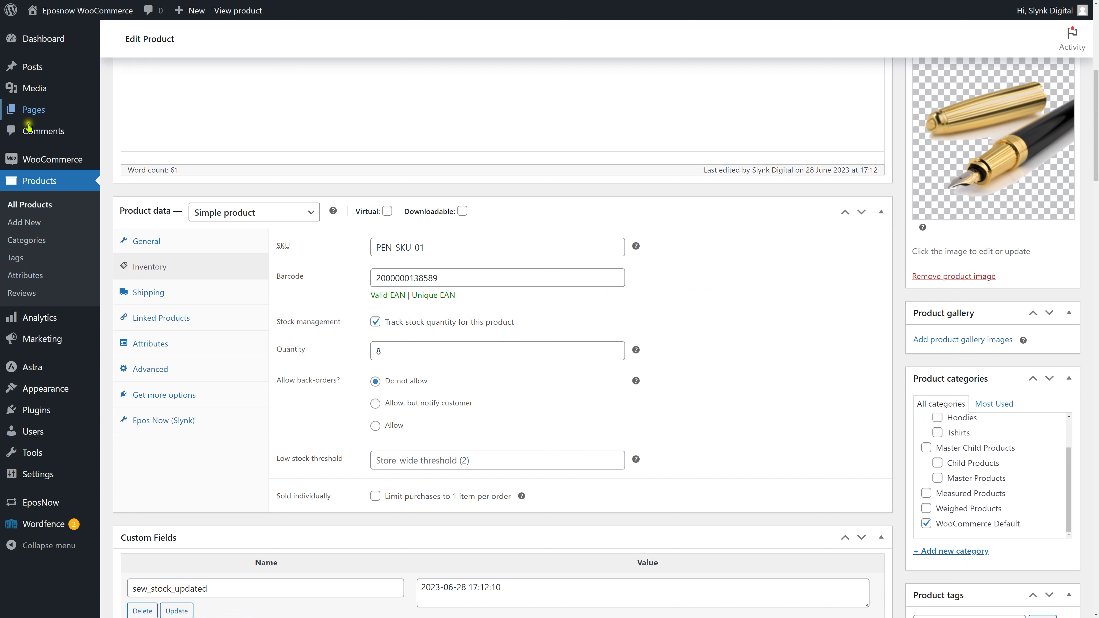
- Keep reloading the WooCommerce product page and recheck the inventory quantity for the synced till refund
left_click(3, 113)
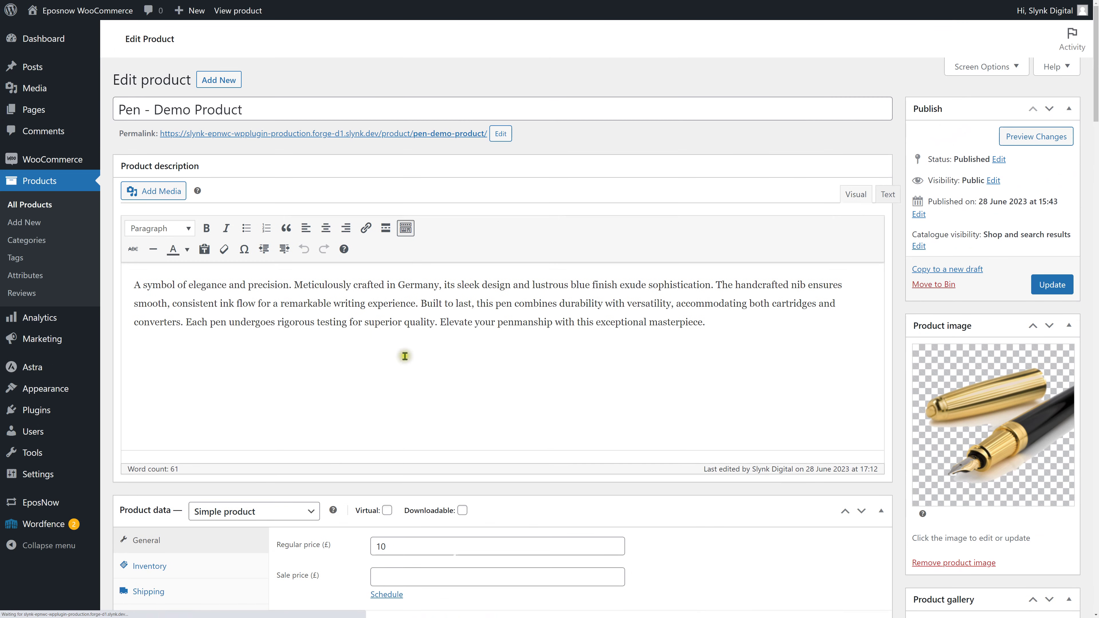
scroll(403, 342, "down", 3)
left_click(207, 131)
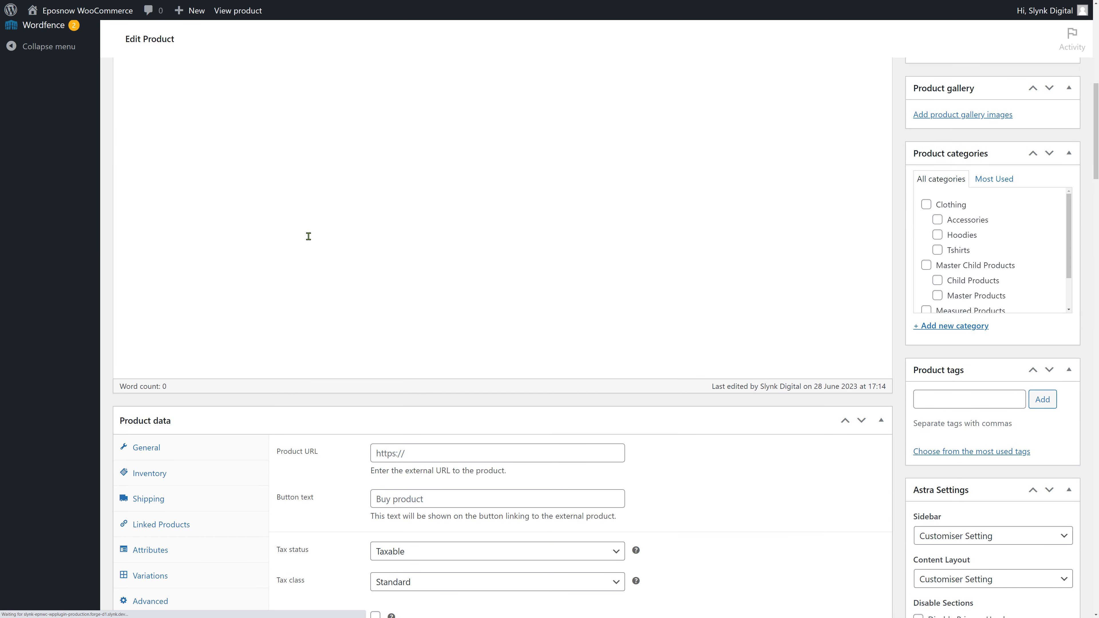
scroll(309, 235, "down", 6)
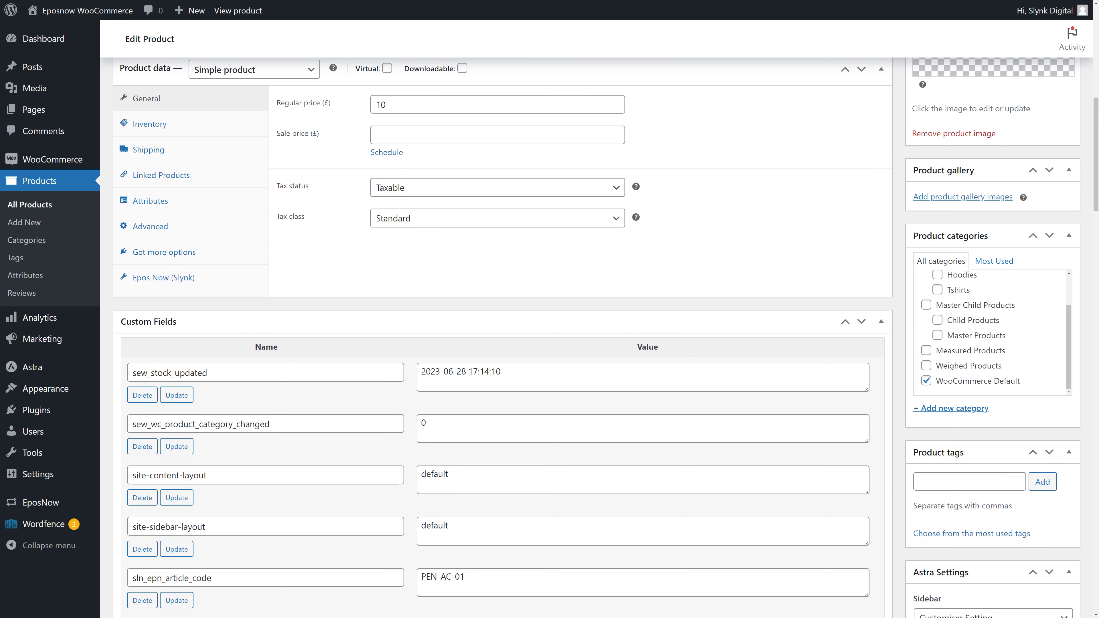
left_click(154, 133)
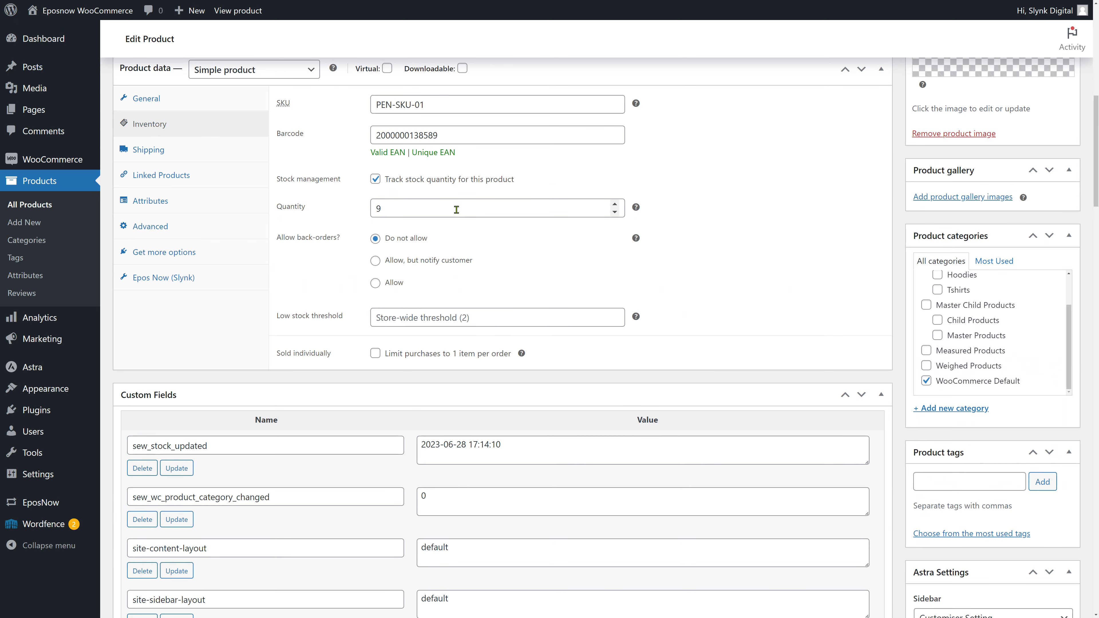
scroll(706, 300, "up", 2)
scroll(706, 300, "up", 1)
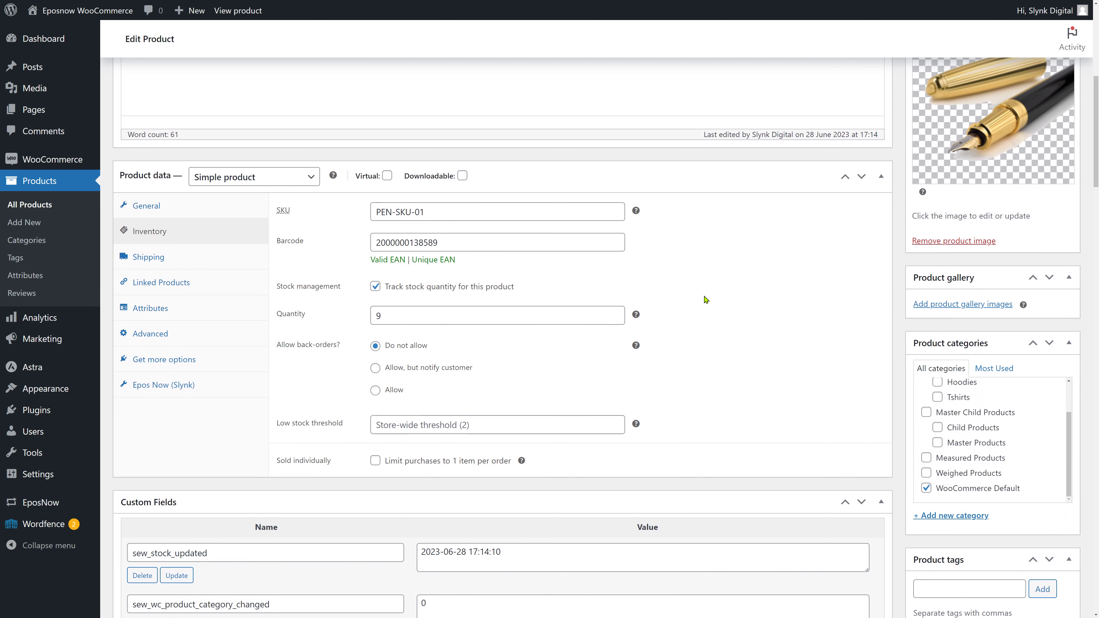